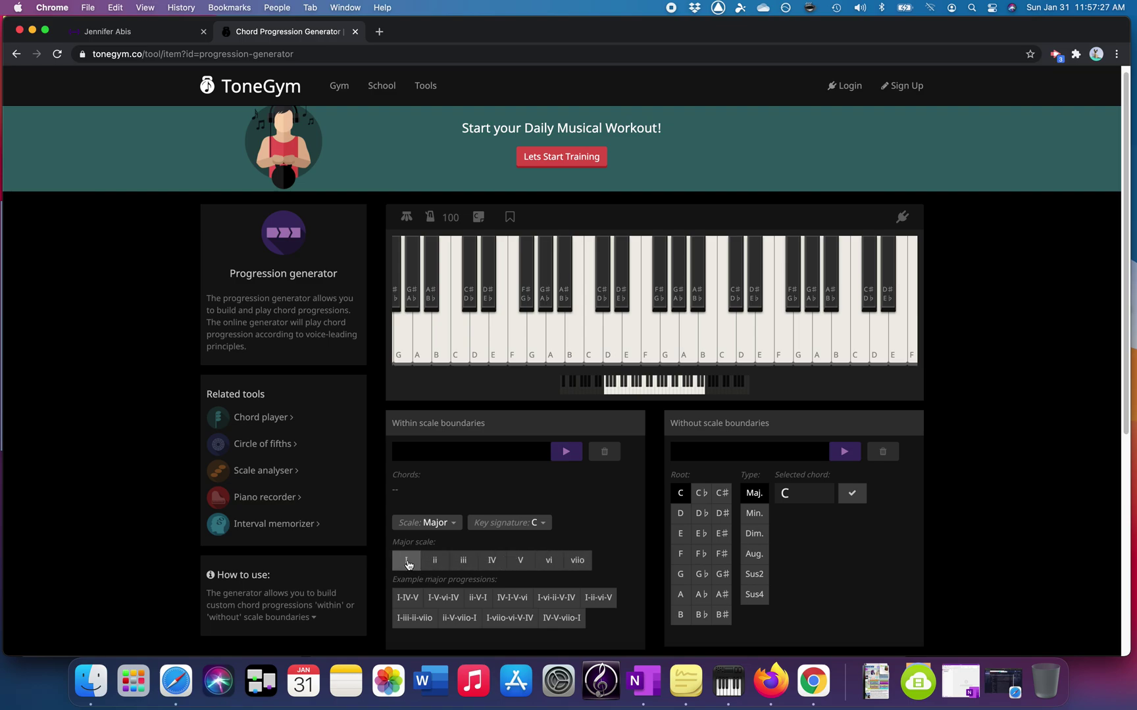
Build the progression I-V-vi-IV-ii-IV-V-I in ToneGym and play its chords C G Am F Dm F G C.
click(520, 560)
click(549, 560)
click(492, 562)
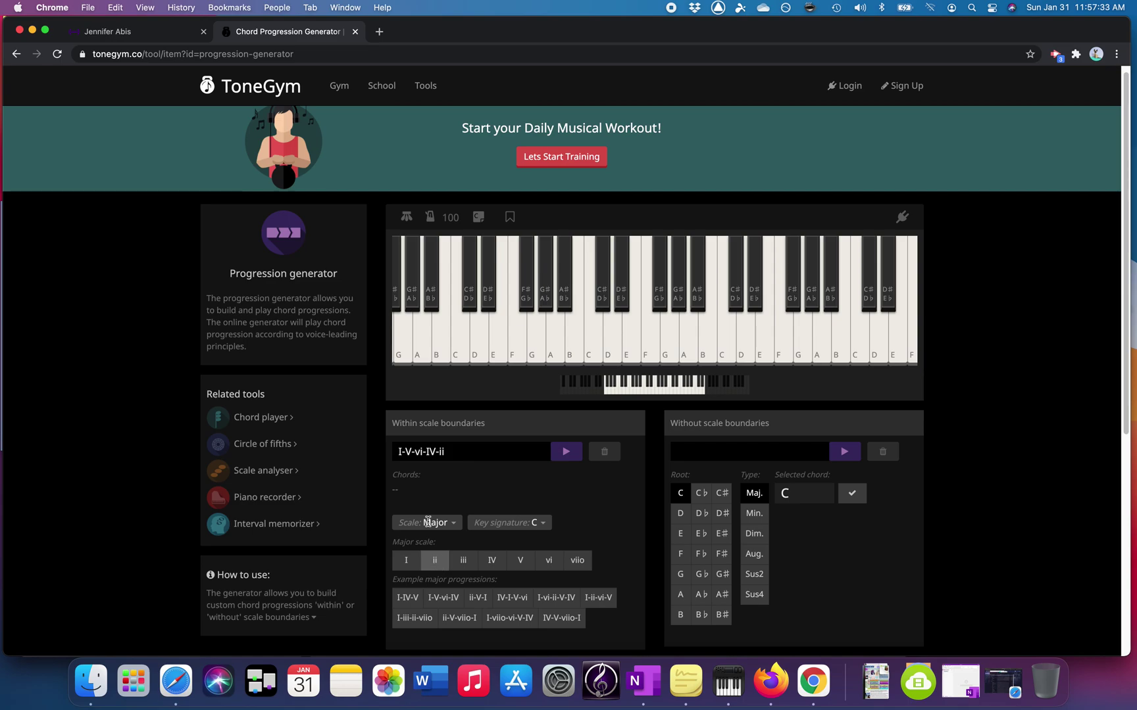
click(493, 563)
click(520, 561)
click(564, 453)
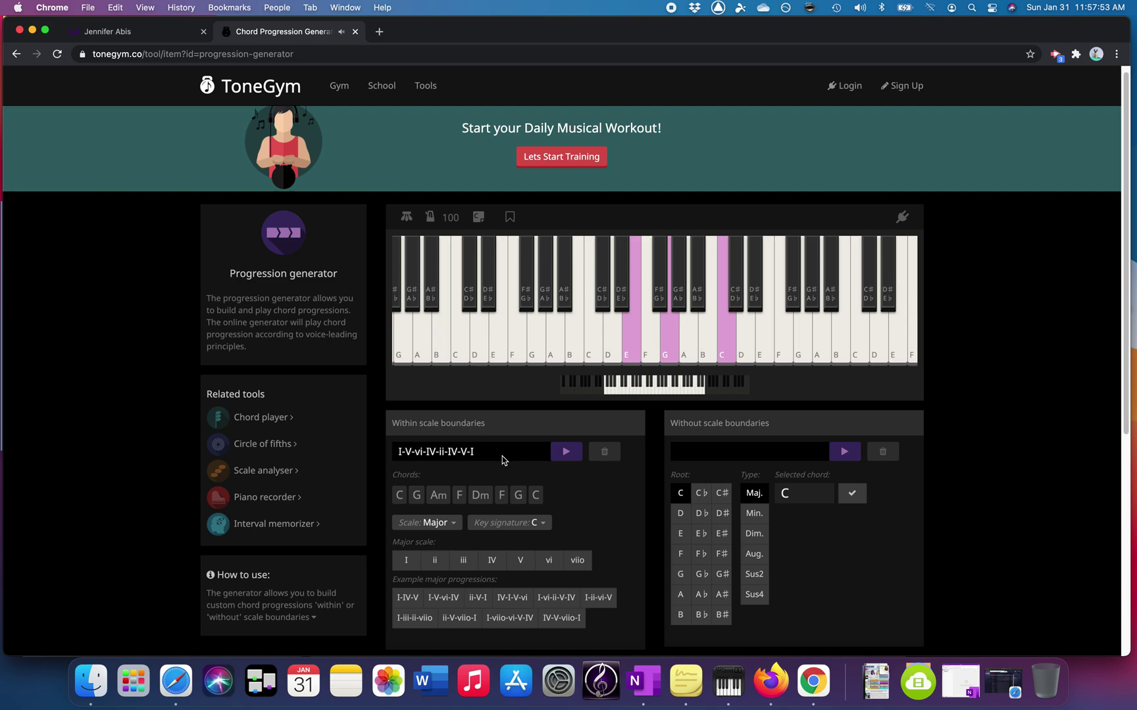
drag(502, 460, 400, 450)
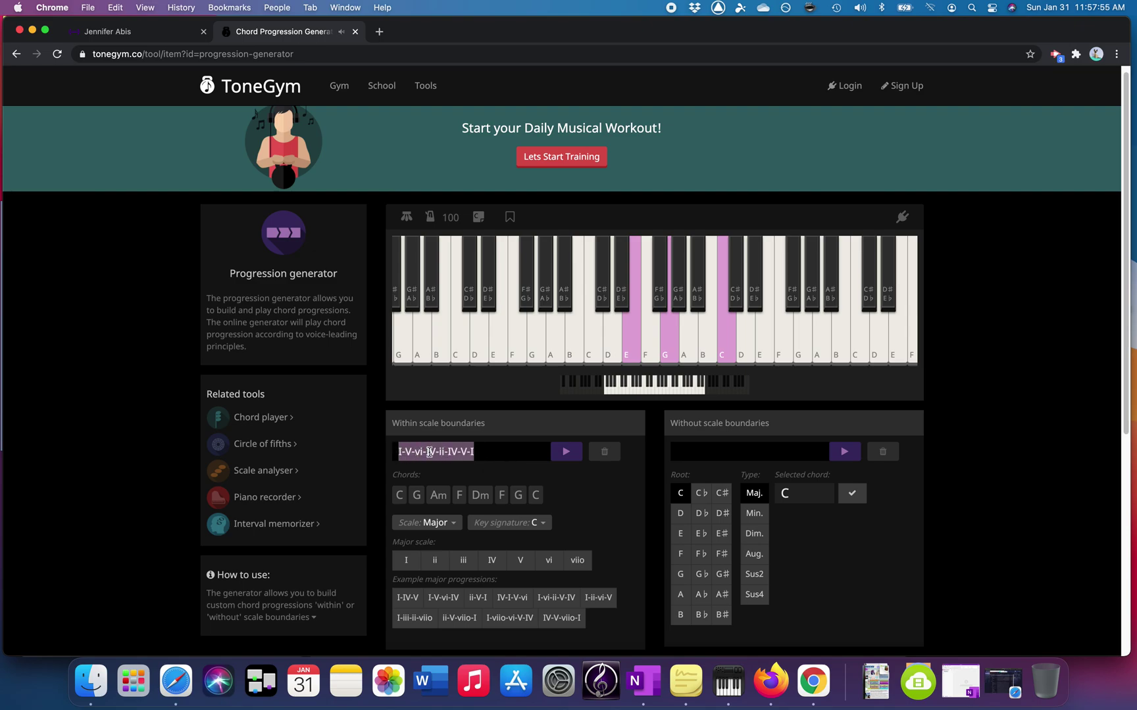
Copy the selected I-V-vi-IV-ii-IV-V-I progression text to the clipboard.
right_click(429, 452)
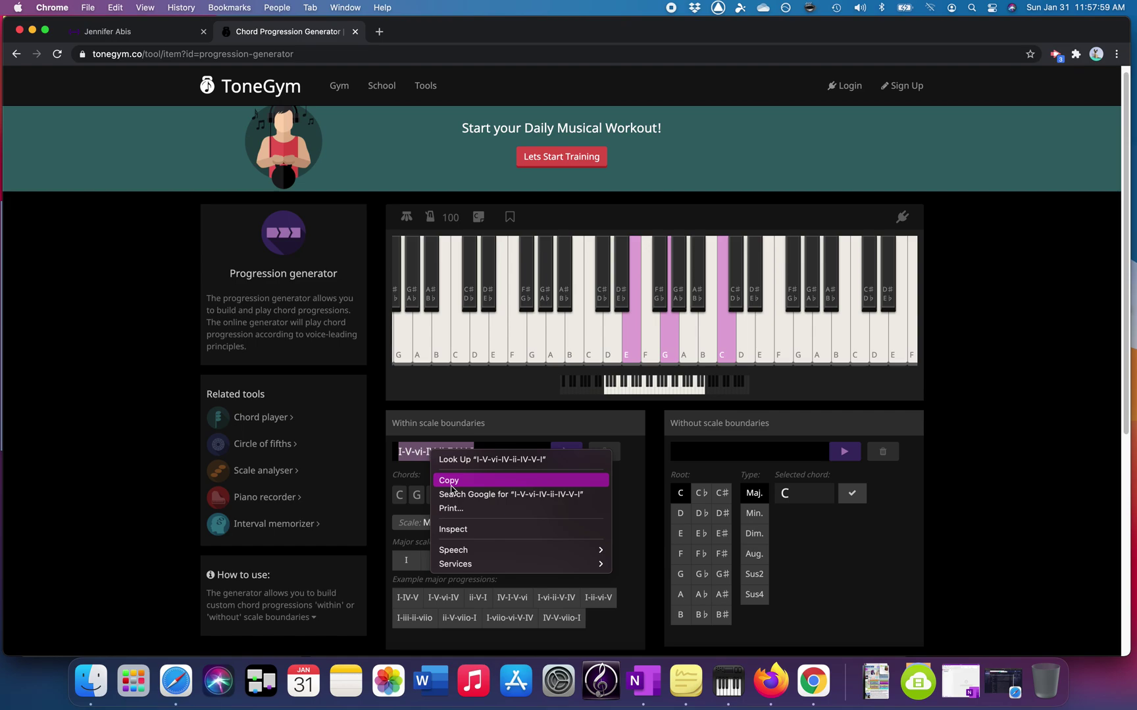
click(451, 486)
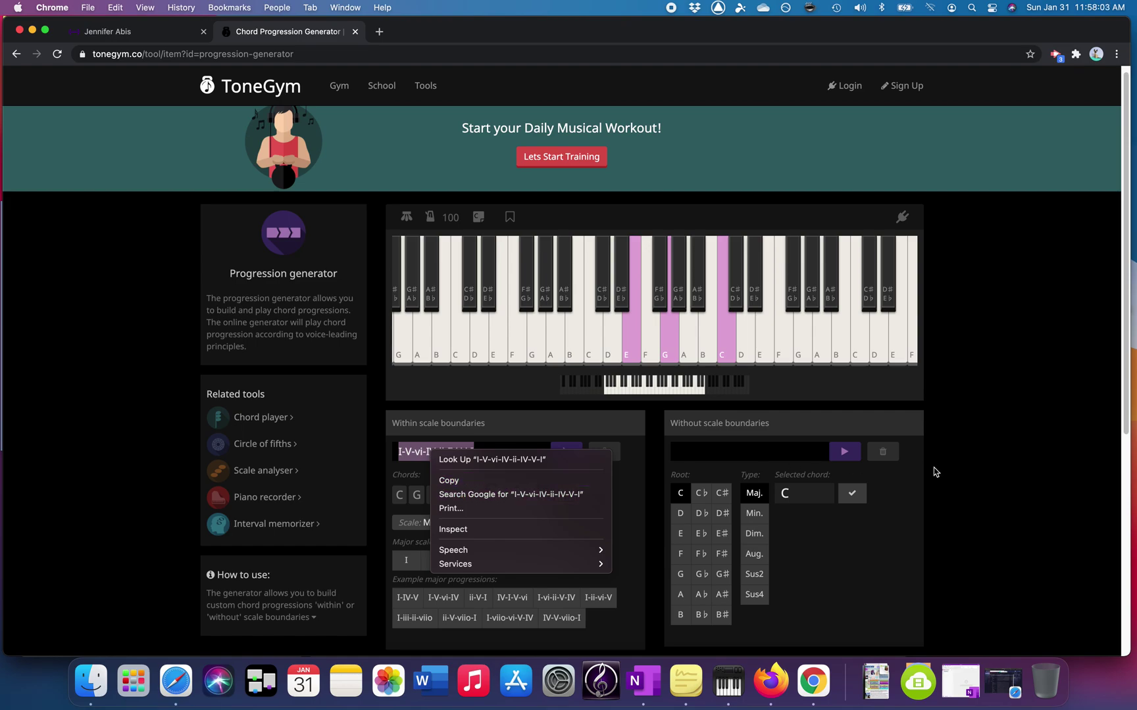
click(512, 450)
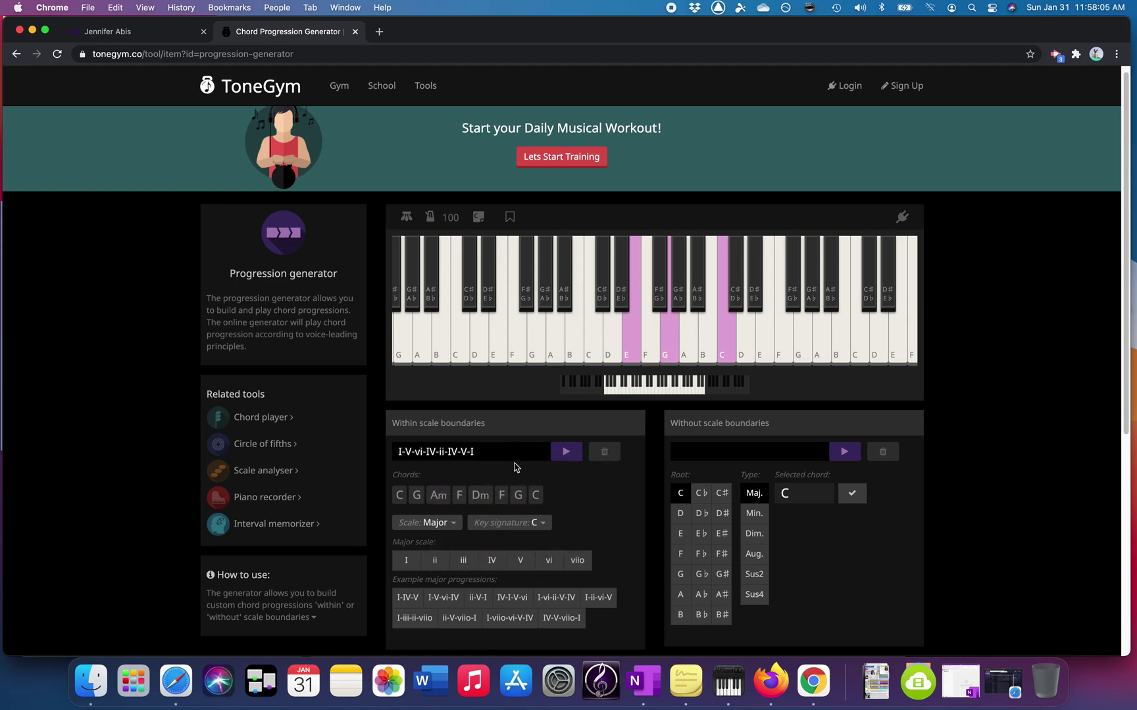
Enter the Soundtrap studio and start a new Music project.
click(125, 32)
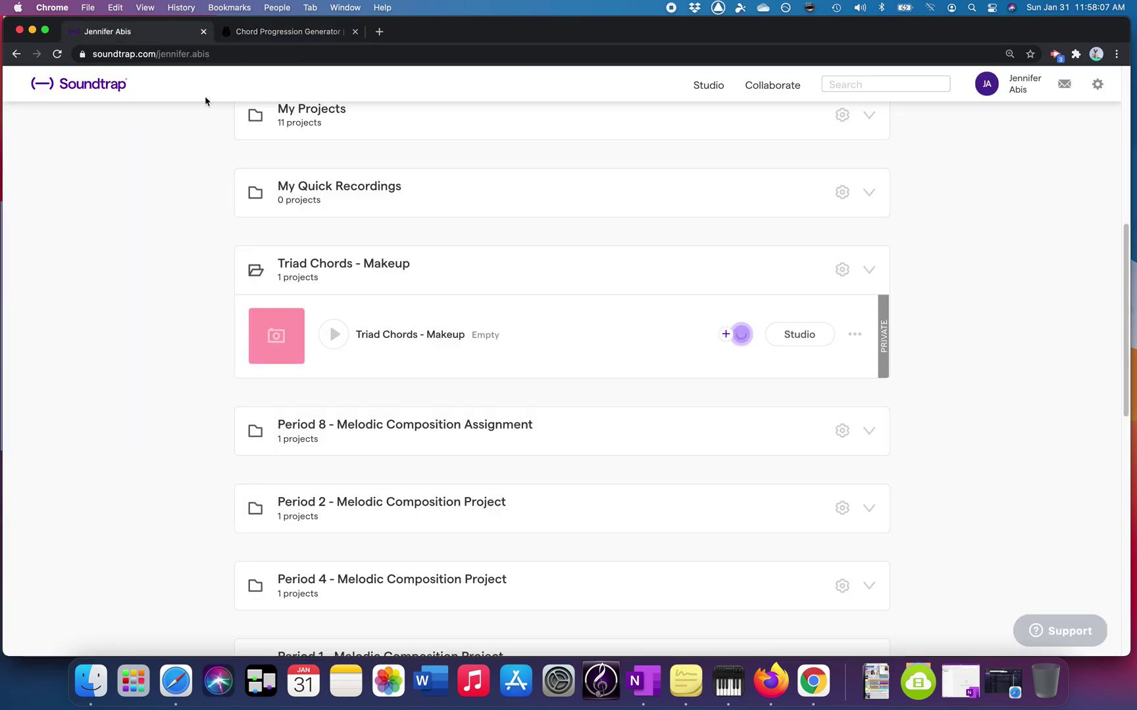
scroll(287, 262, up, 10)
click(299, 510)
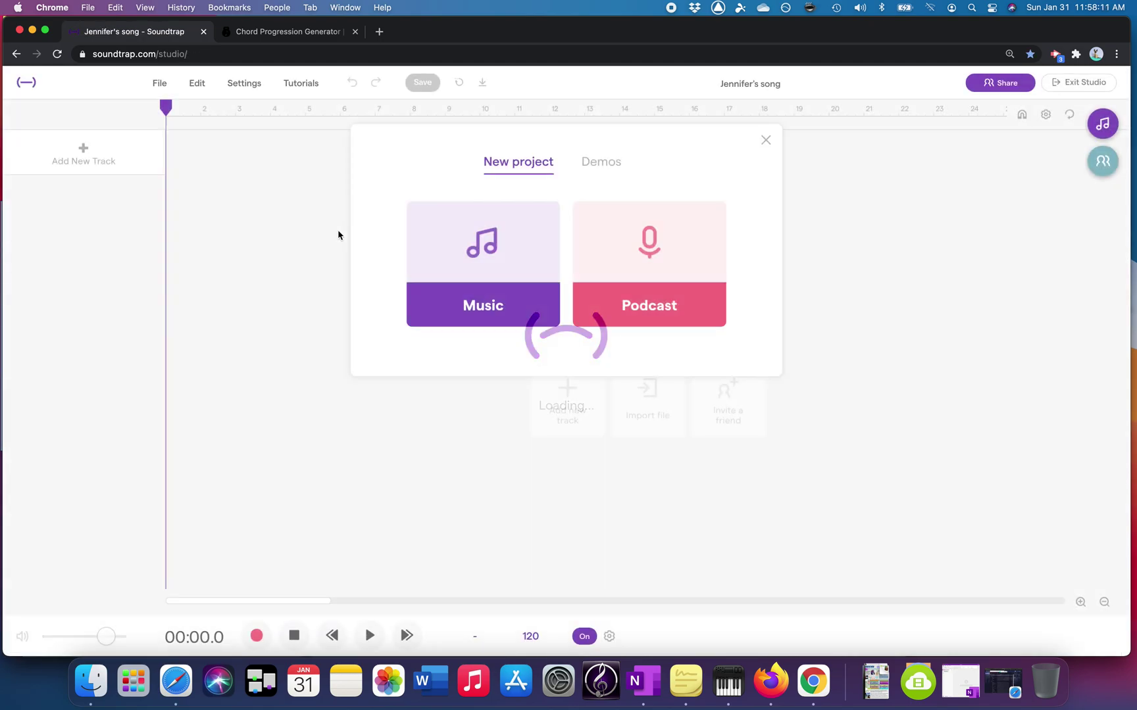
click(529, 286)
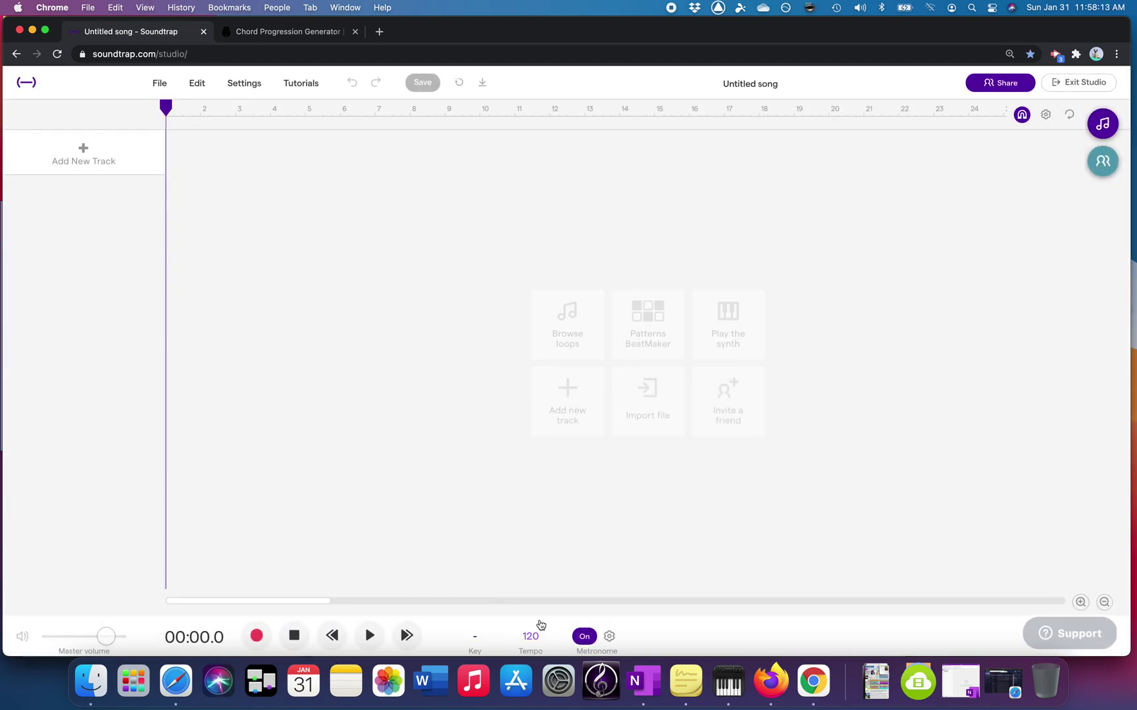
Change the song tempo from 120 to 80 BPM.
click(530, 636)
drag(547, 556, 482, 560)
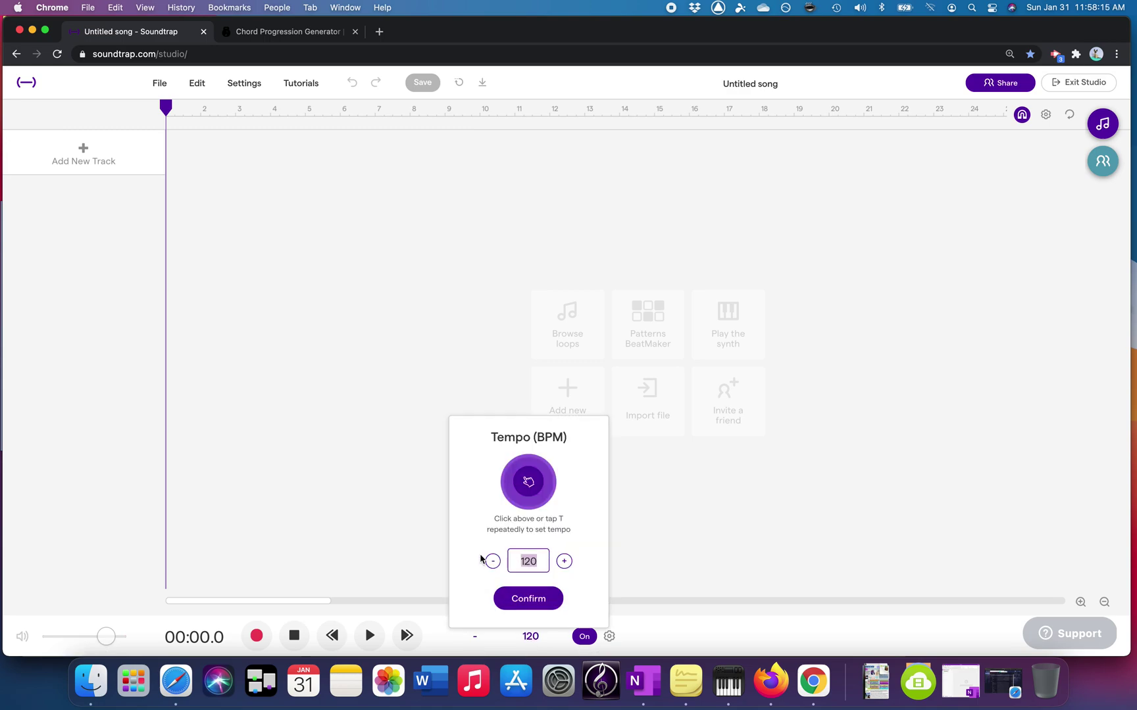
text(60)
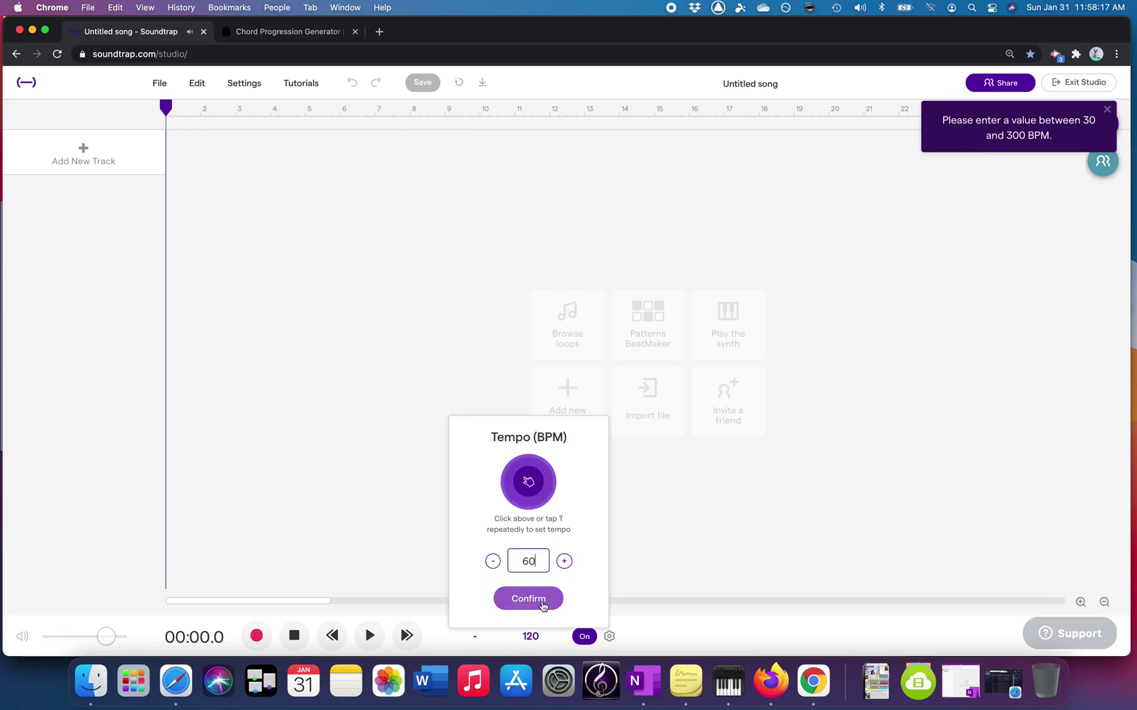
drag(538, 561, 517, 560)
text(80)
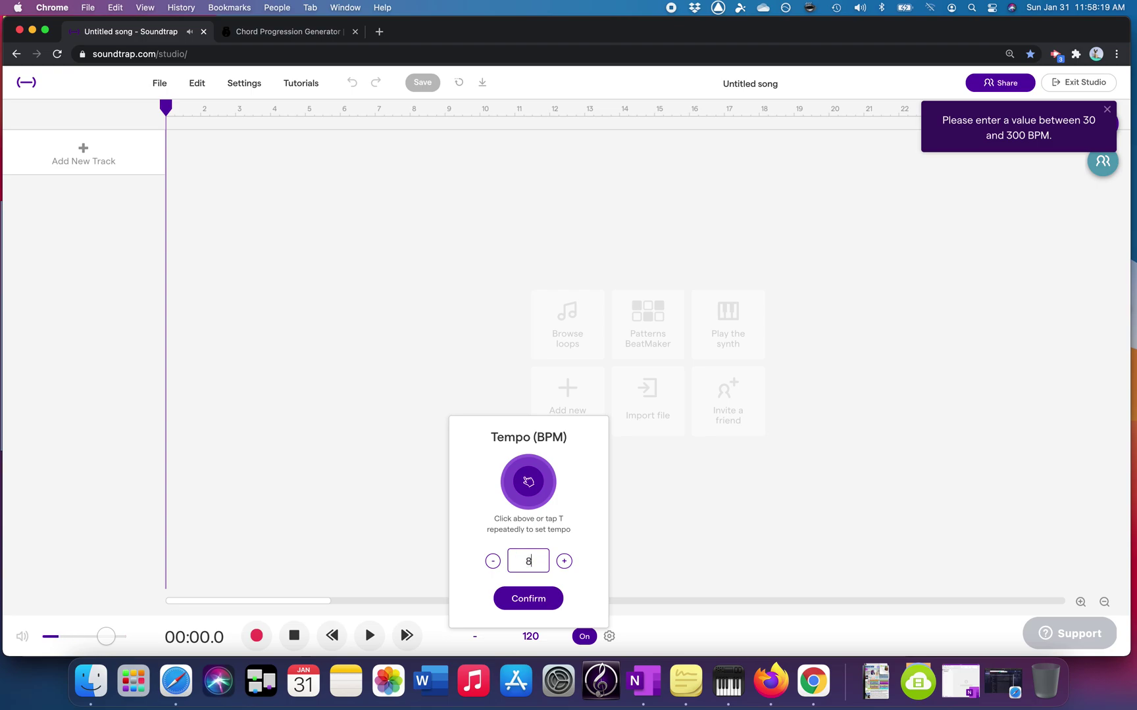
click(545, 600)
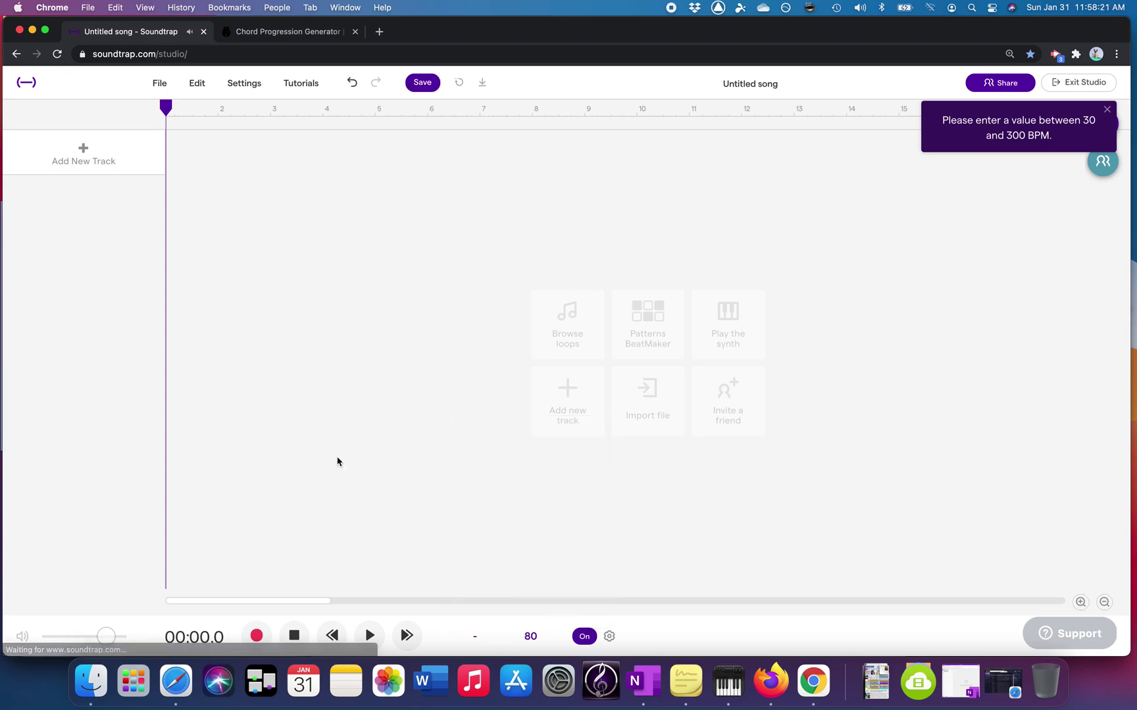
Add a Piano & keyboards (Grand Piano) track and save the Untitled song.
click(113, 161)
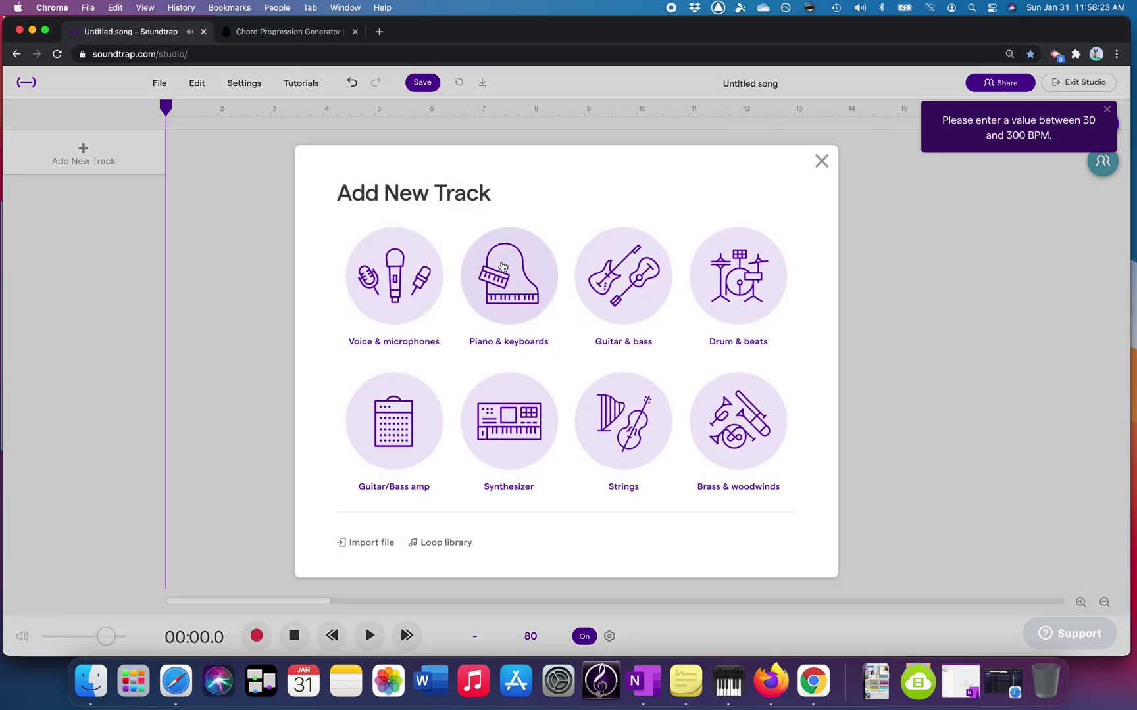
click(510, 307)
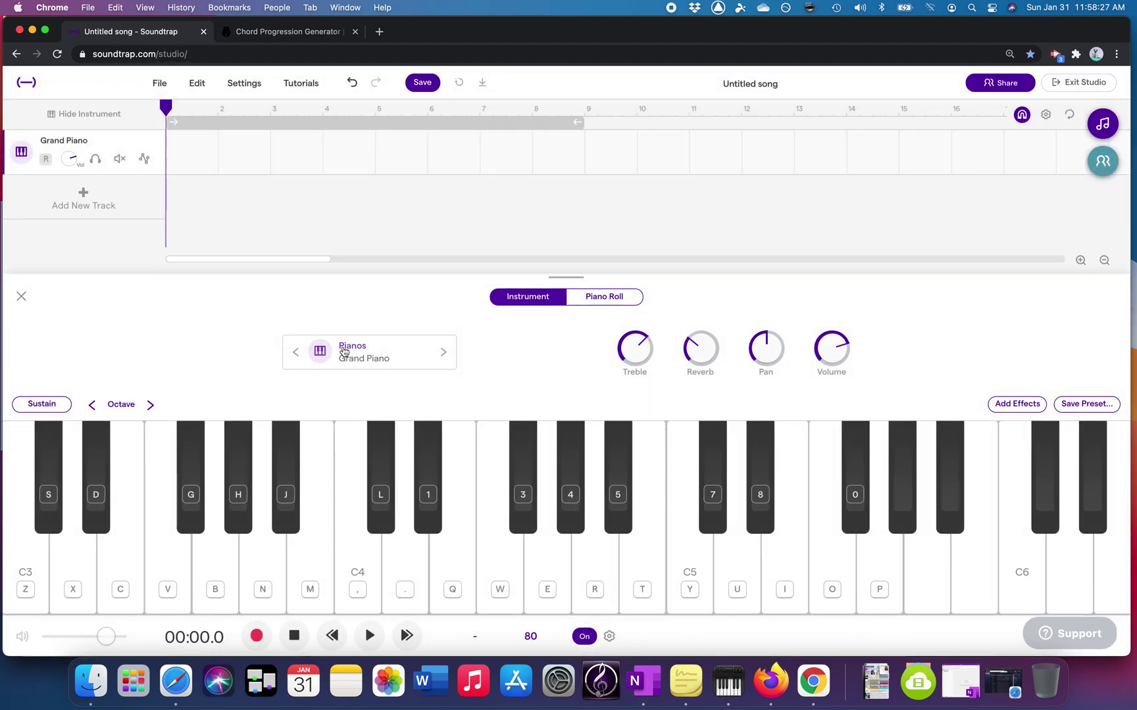
click(432, 86)
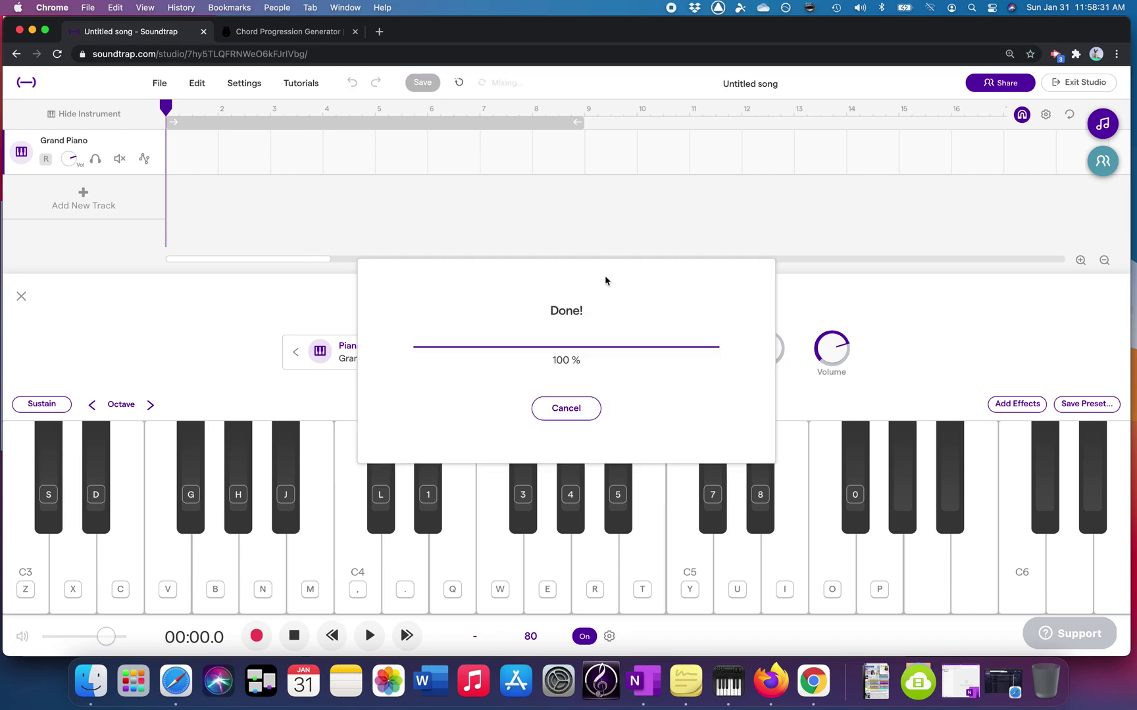
click(325, 33)
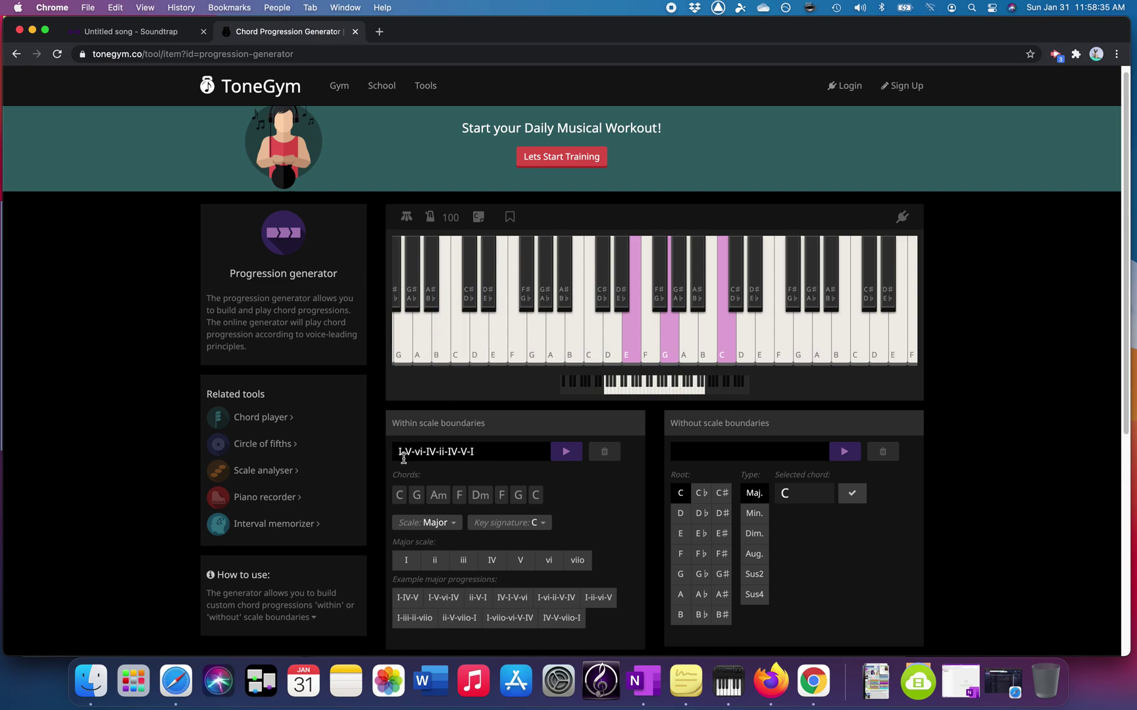
click(156, 36)
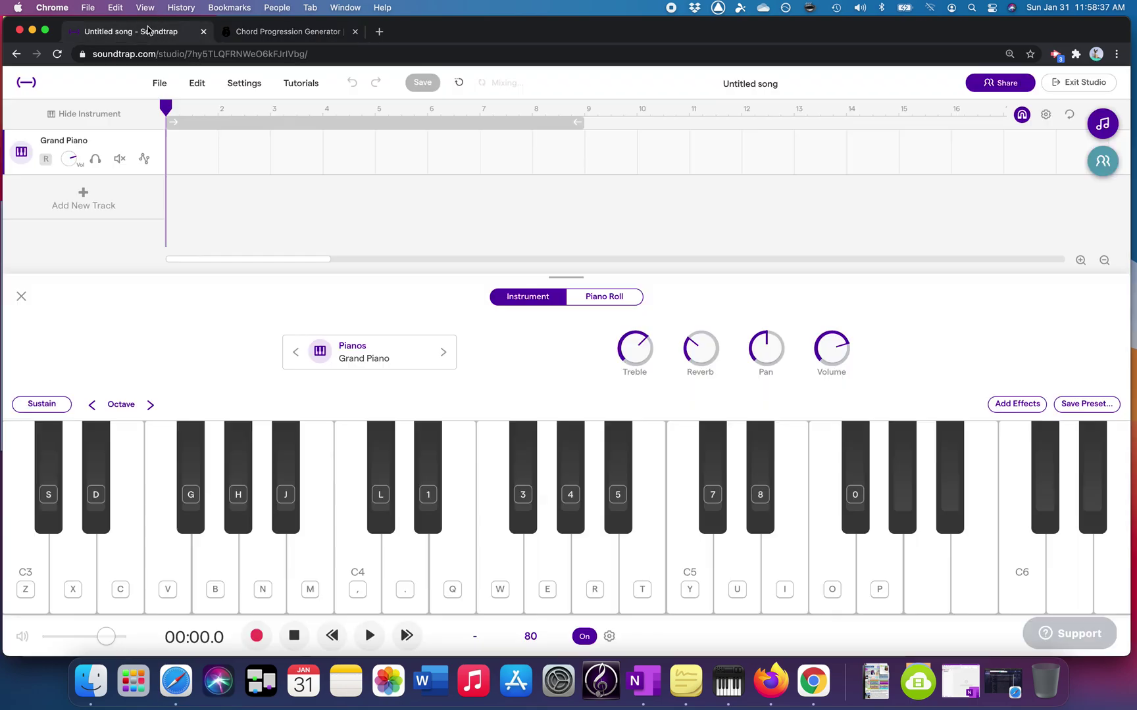
Preview the C major chord C4–E–G with keys comma, Q and E, then start recording.
click(357, 570)
key(comma)
key(q)
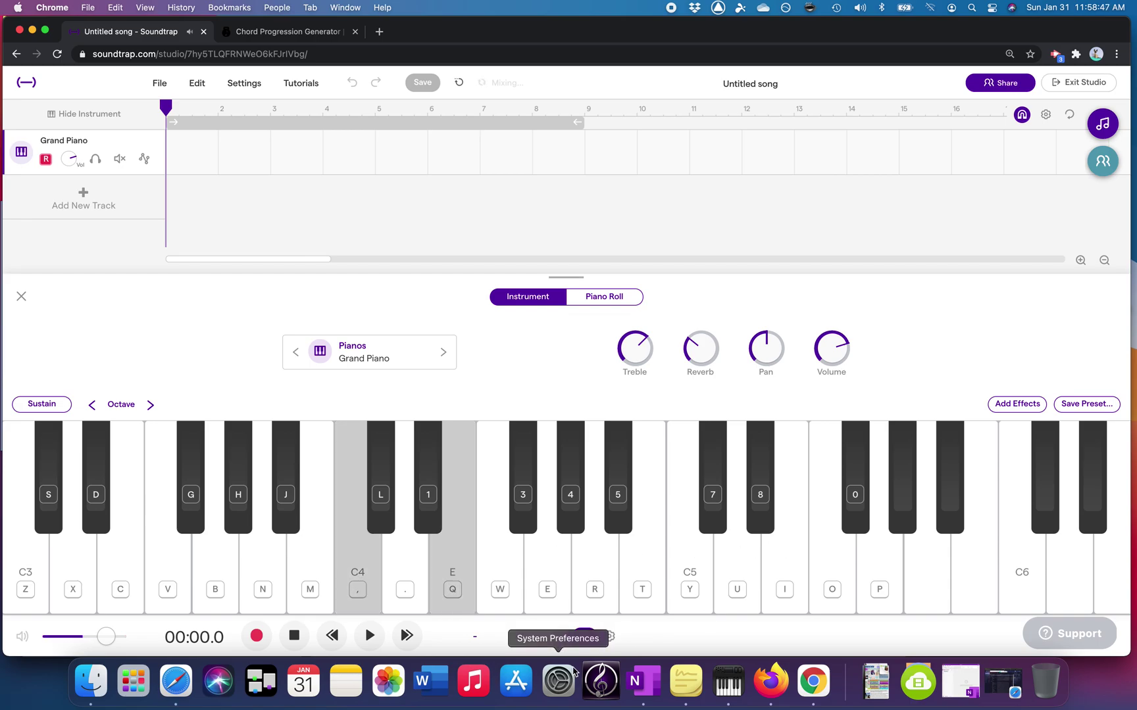
key(e)
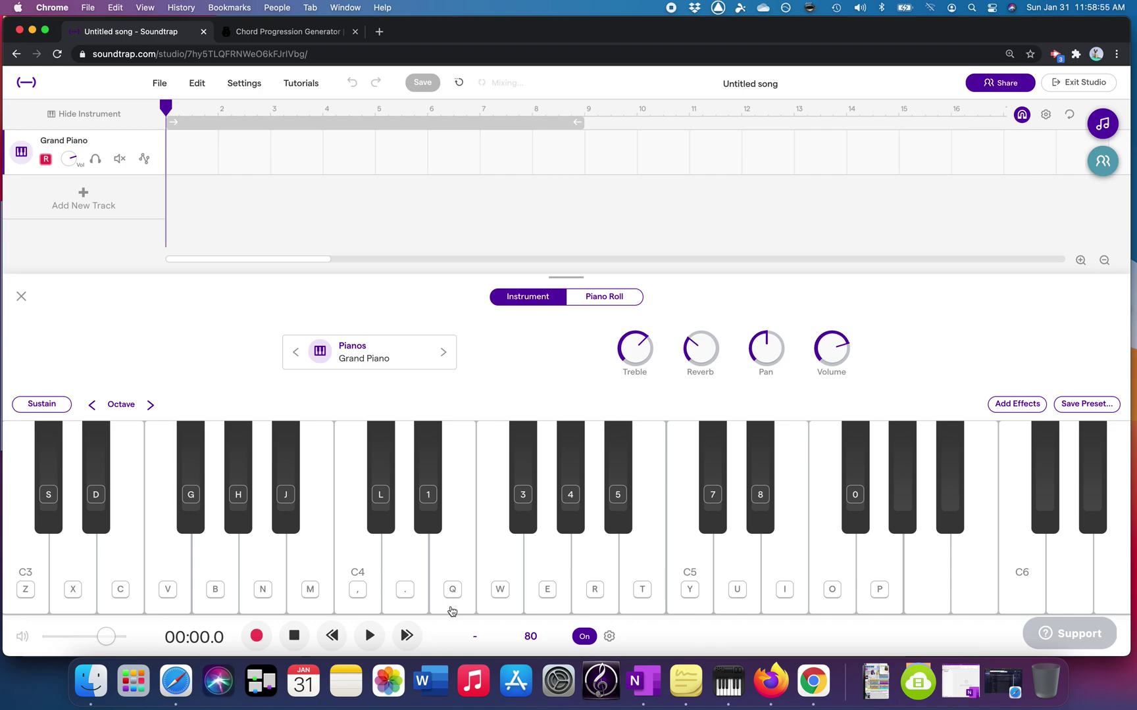
key(comma)
key(q)
key(e)
key(comma)
key(q)
click(257, 637)
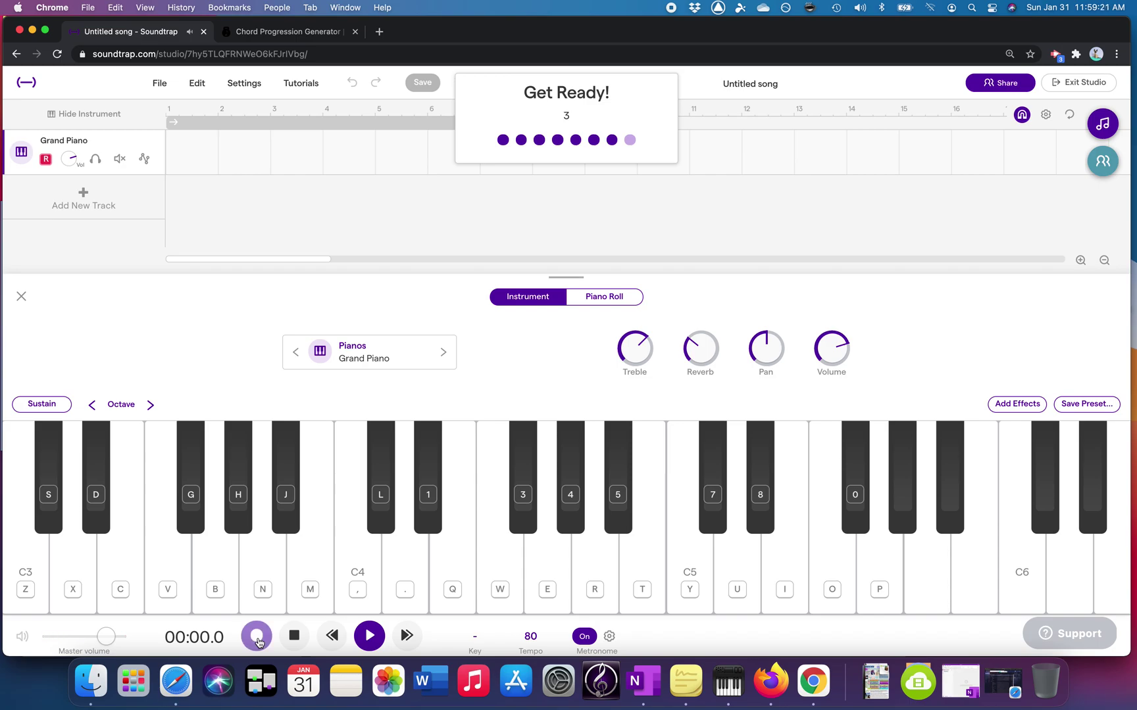
Record the C major chord C4–E–G into bar 1 of the Grand Piano track.
key(comma)
key(q)
key(e)
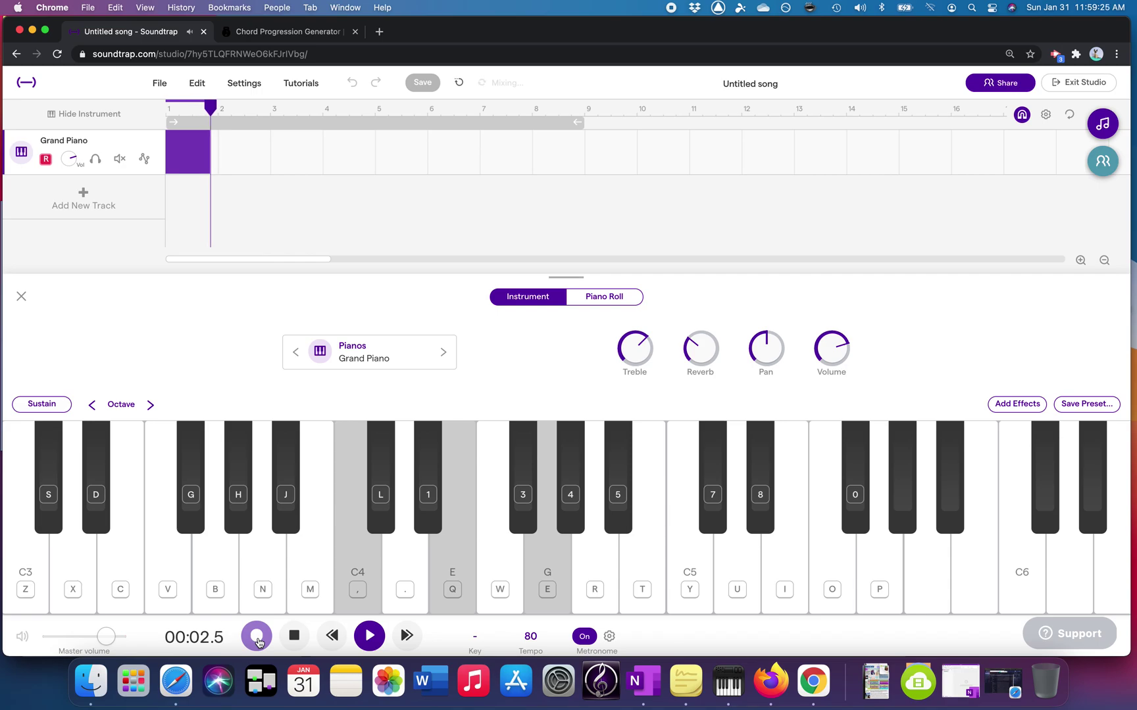
click(257, 642)
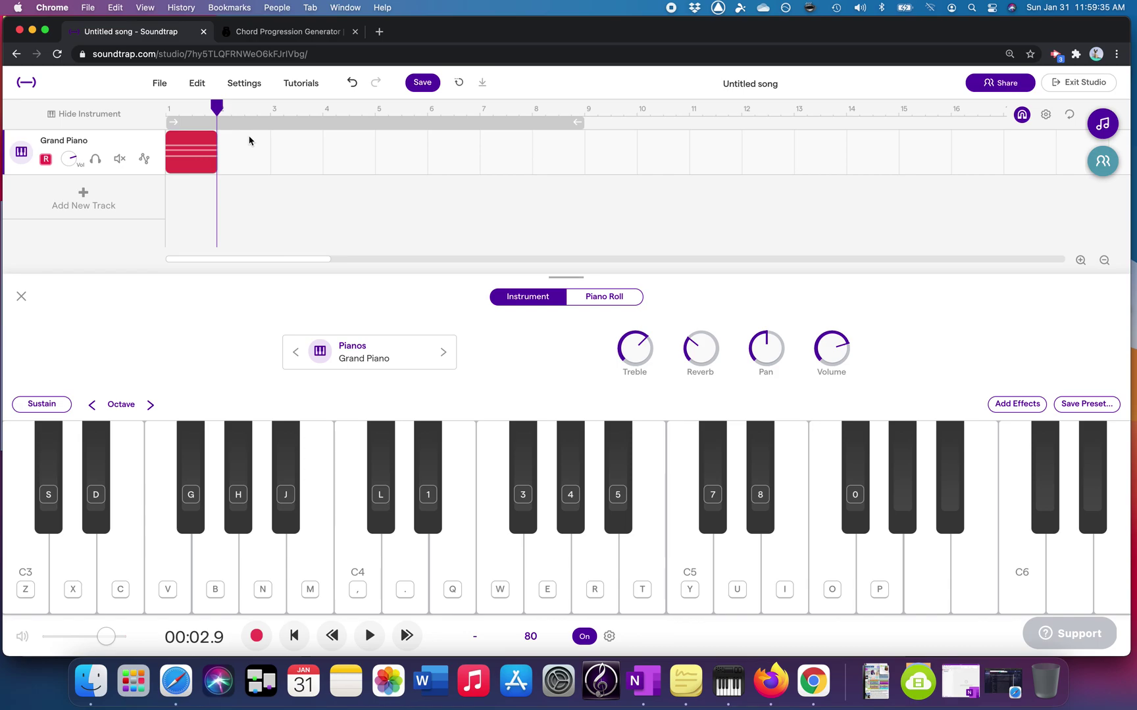
click(295, 36)
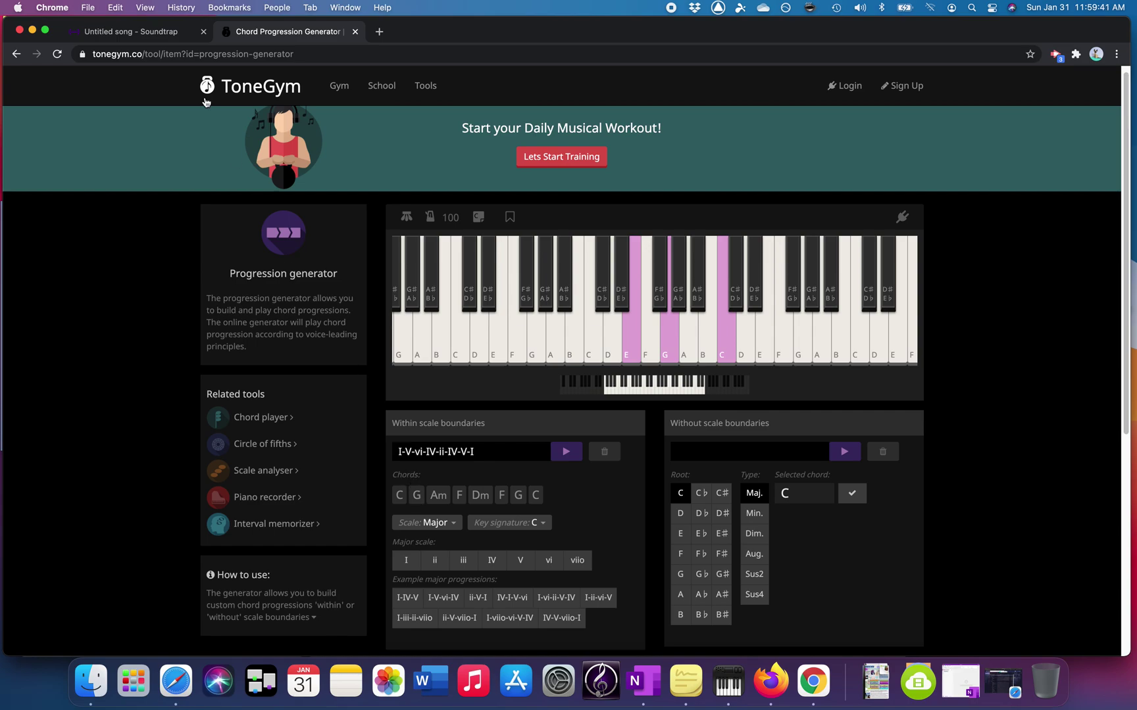
Preview the G major chord G–B–D using keys E, T and U.
click(132, 32)
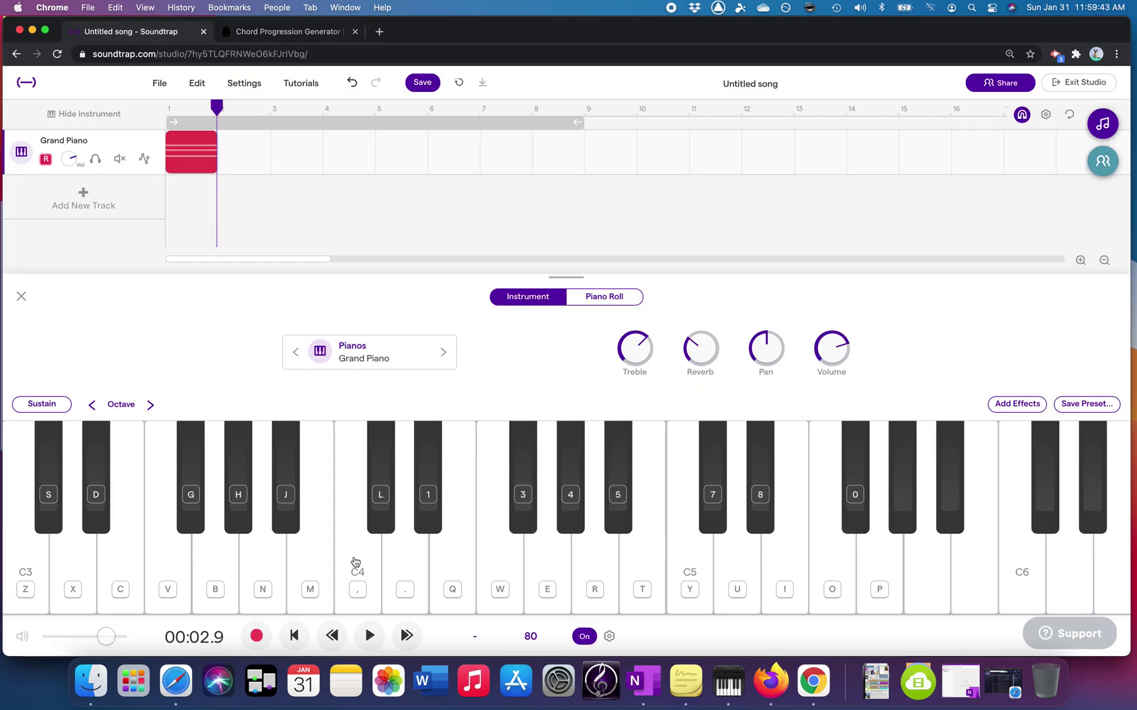
click(459, 571)
click(552, 559)
click(556, 548)
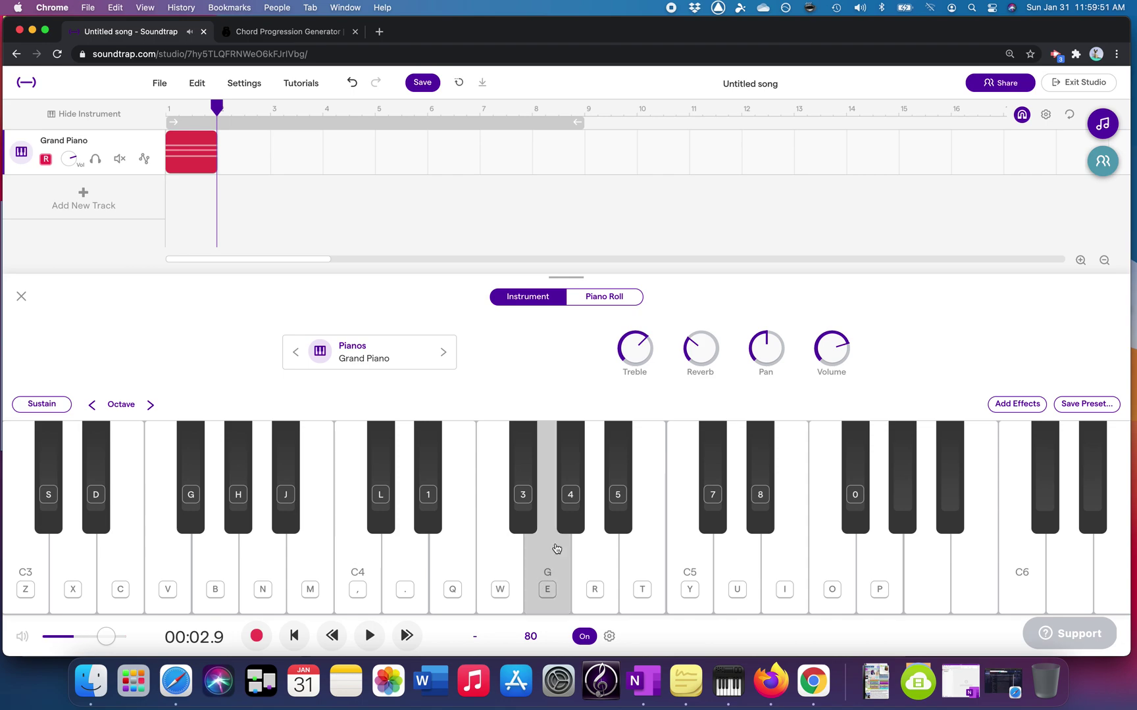
key(t)
key(u)
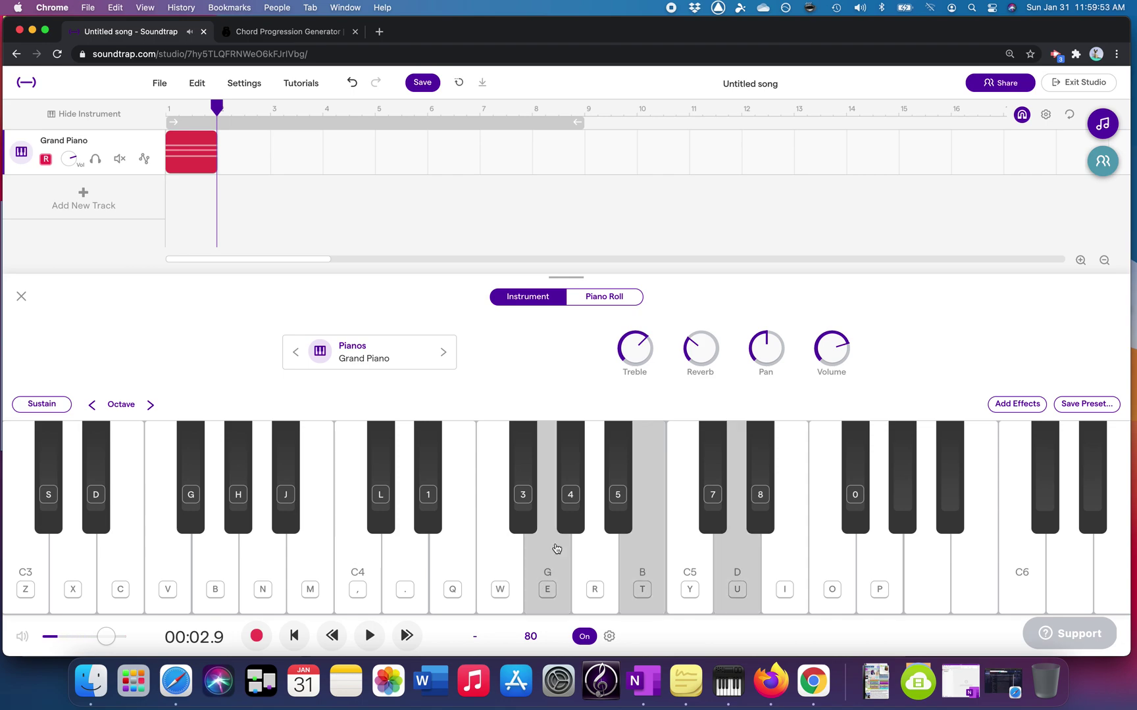
key(u)
click(556, 549)
key(t)
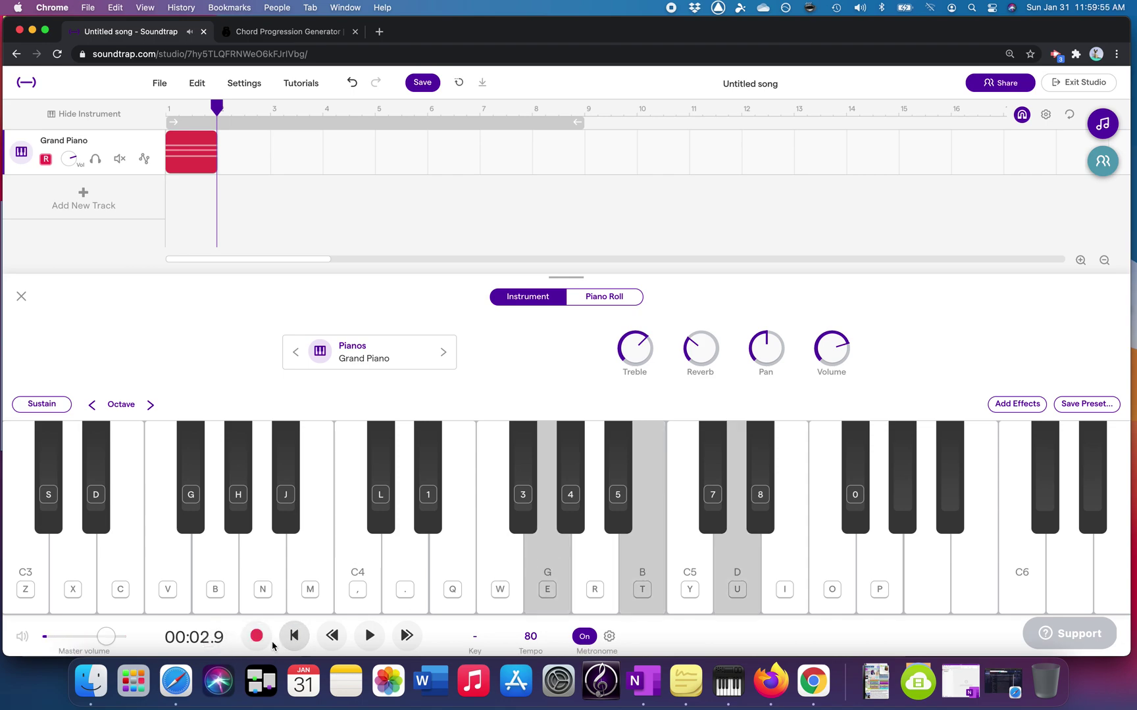
Record the G major chord as the second bar after the C chord.
click(257, 636)
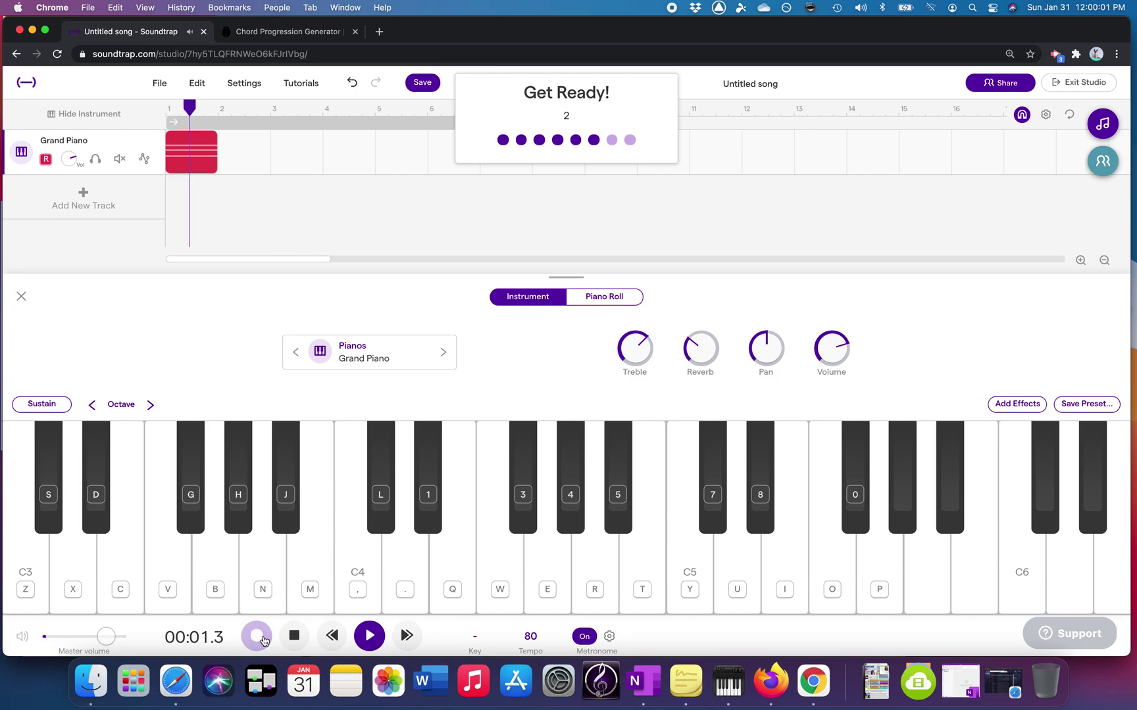
key(e)
key(t)
key(u)
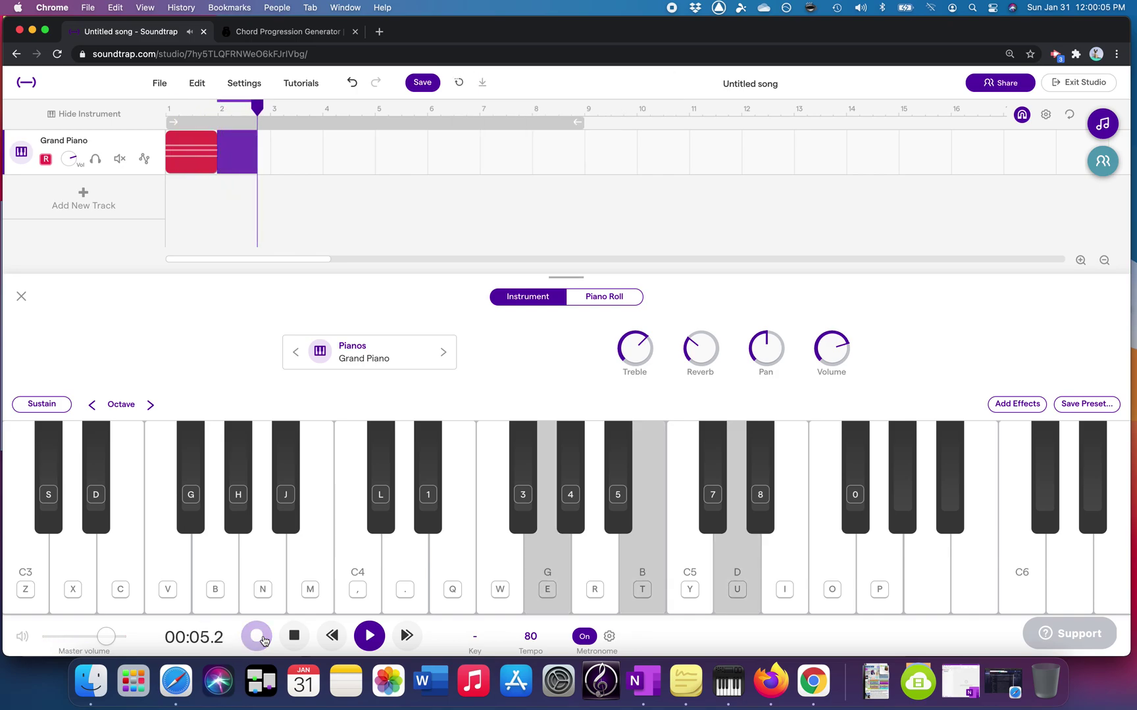
click(258, 637)
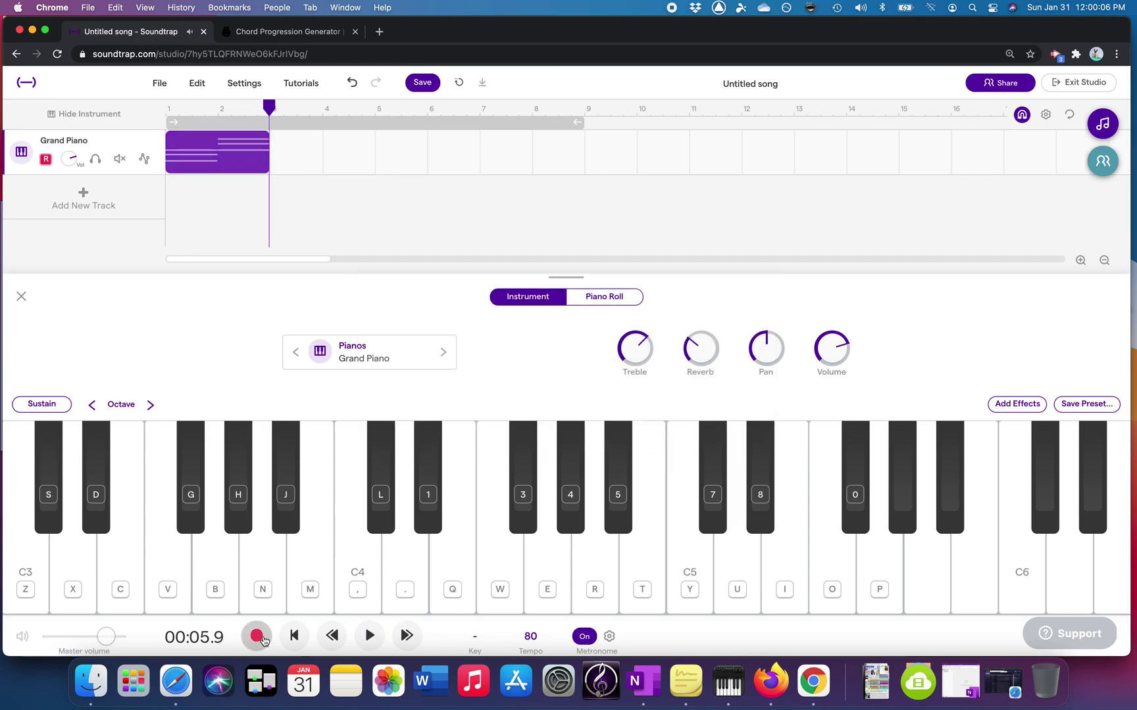
click(298, 33)
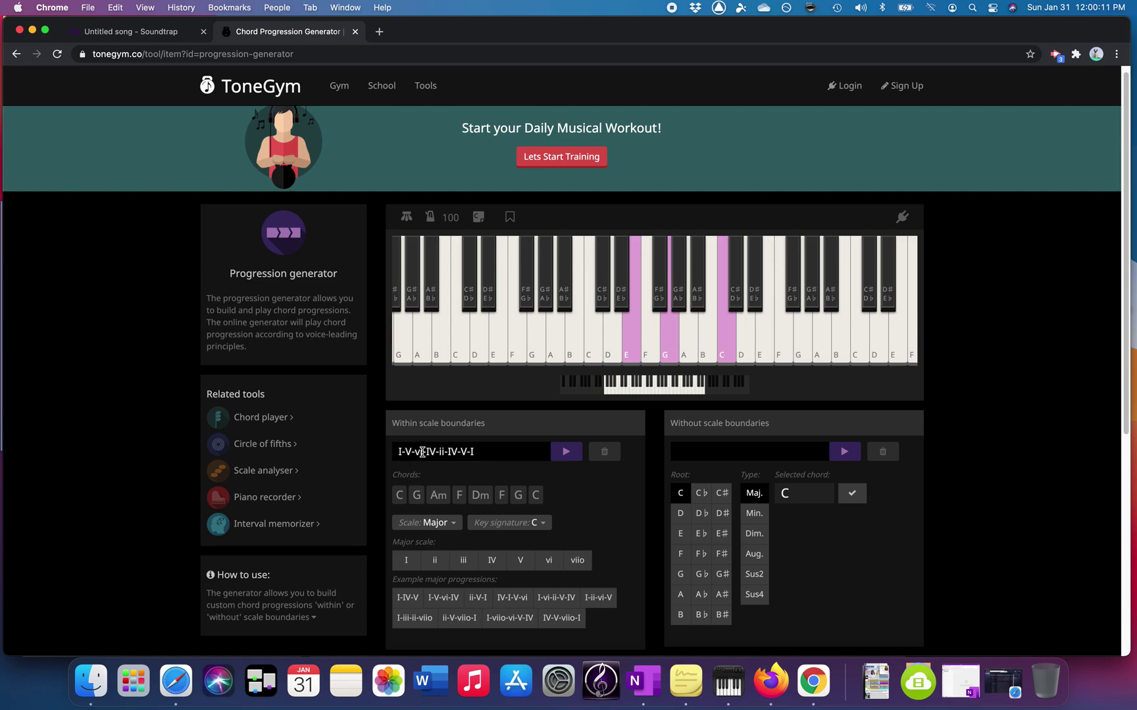
Preview the A minor chord A–C5–E using keys R, Y and I.
click(164, 31)
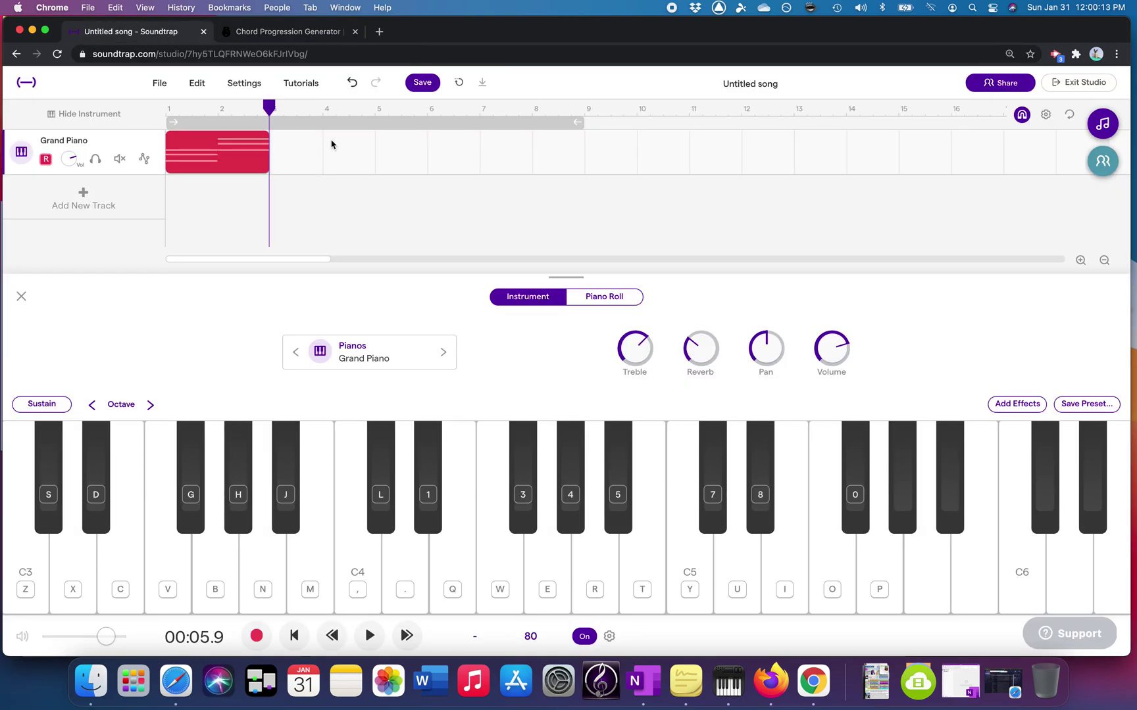
click(556, 569)
click(600, 559)
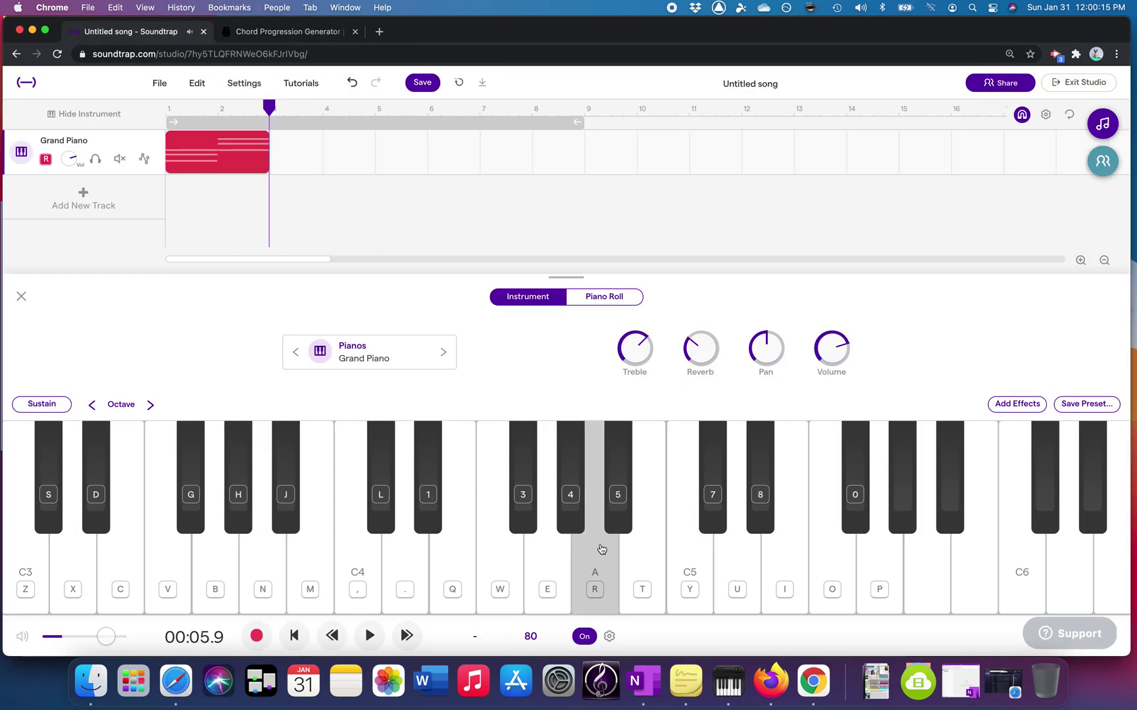
key(r)
key(y)
key(i)
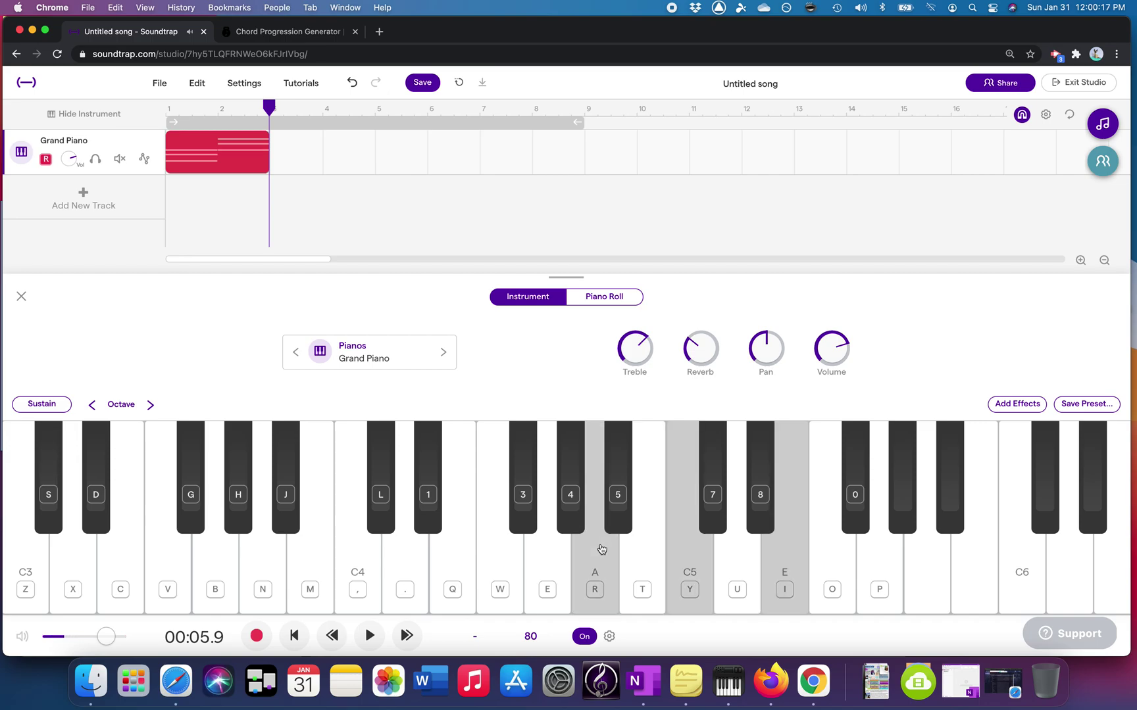
Record the A minor chord as the third bar after the G chord.
click(256, 636)
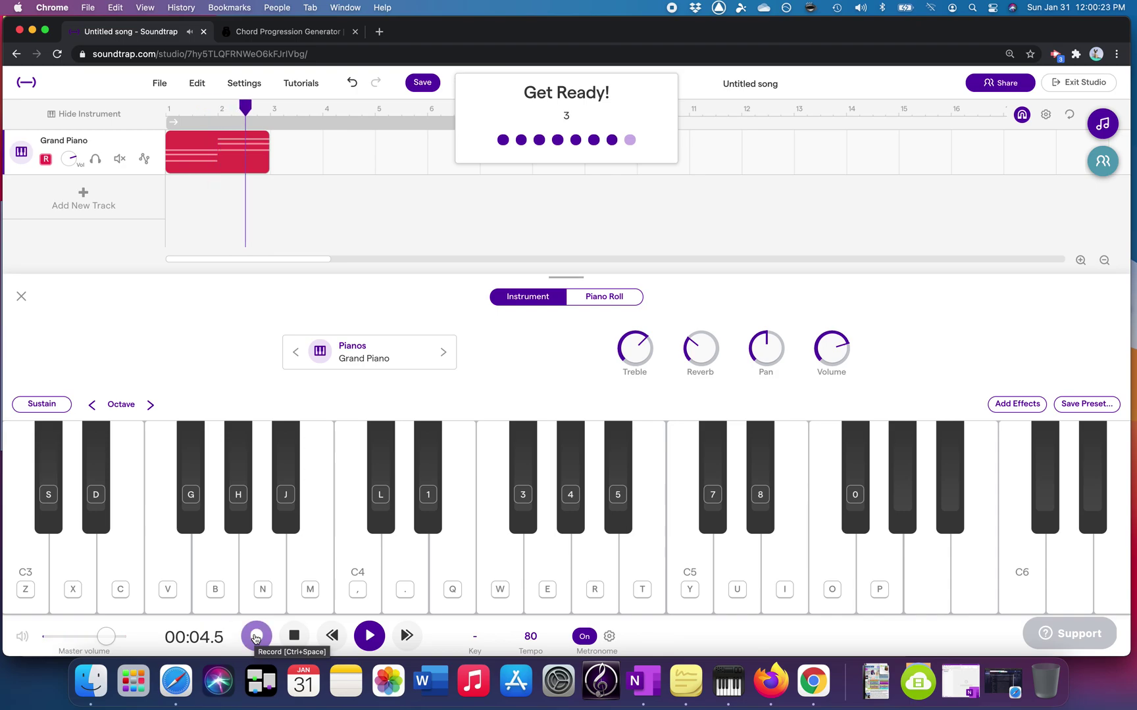
key(r)
key(y)
key(i)
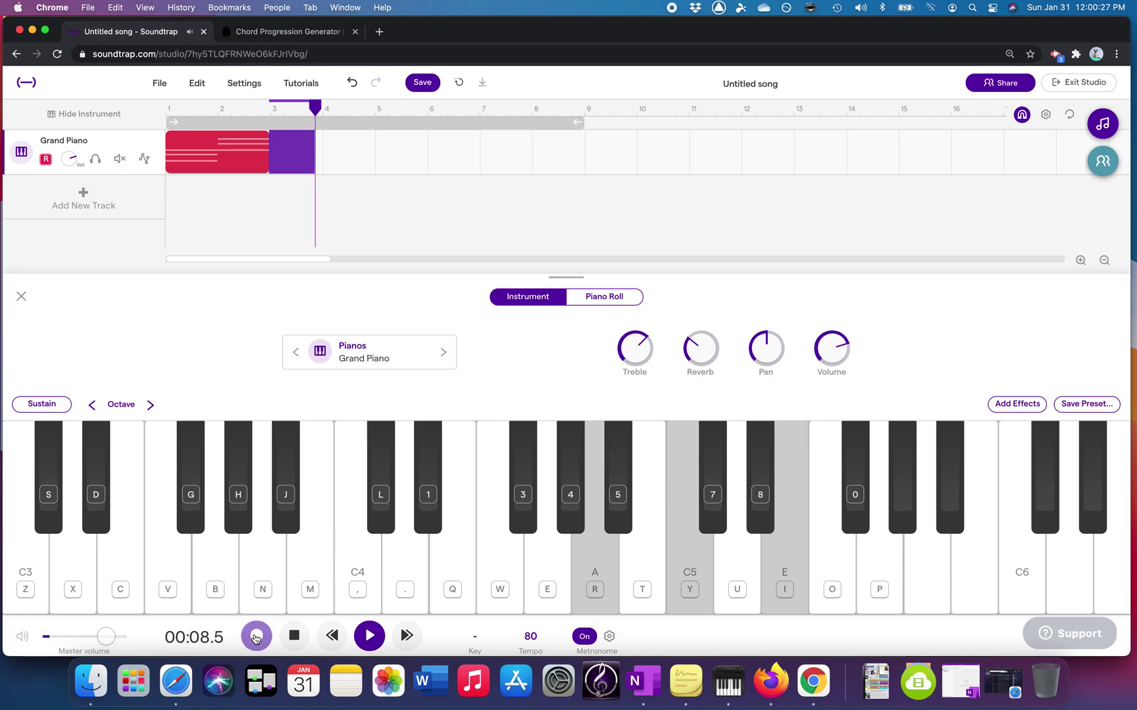
click(256, 637)
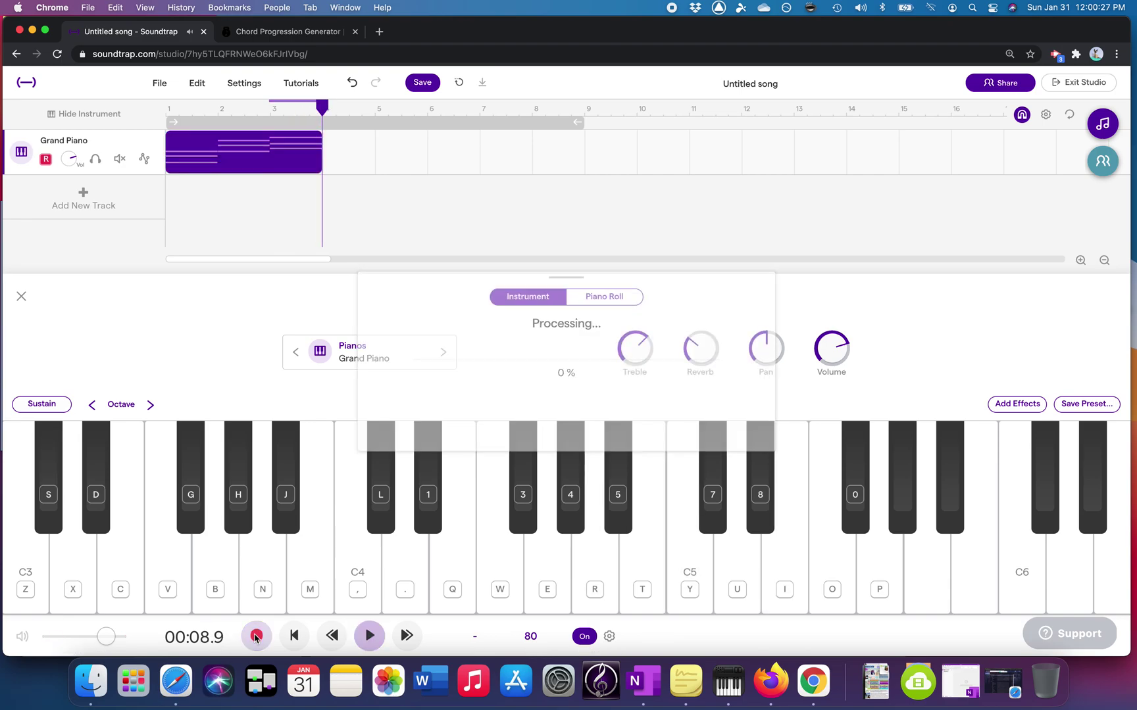
Preview the F major chord F–A–C5 using keys W, R and Y.
click(317, 35)
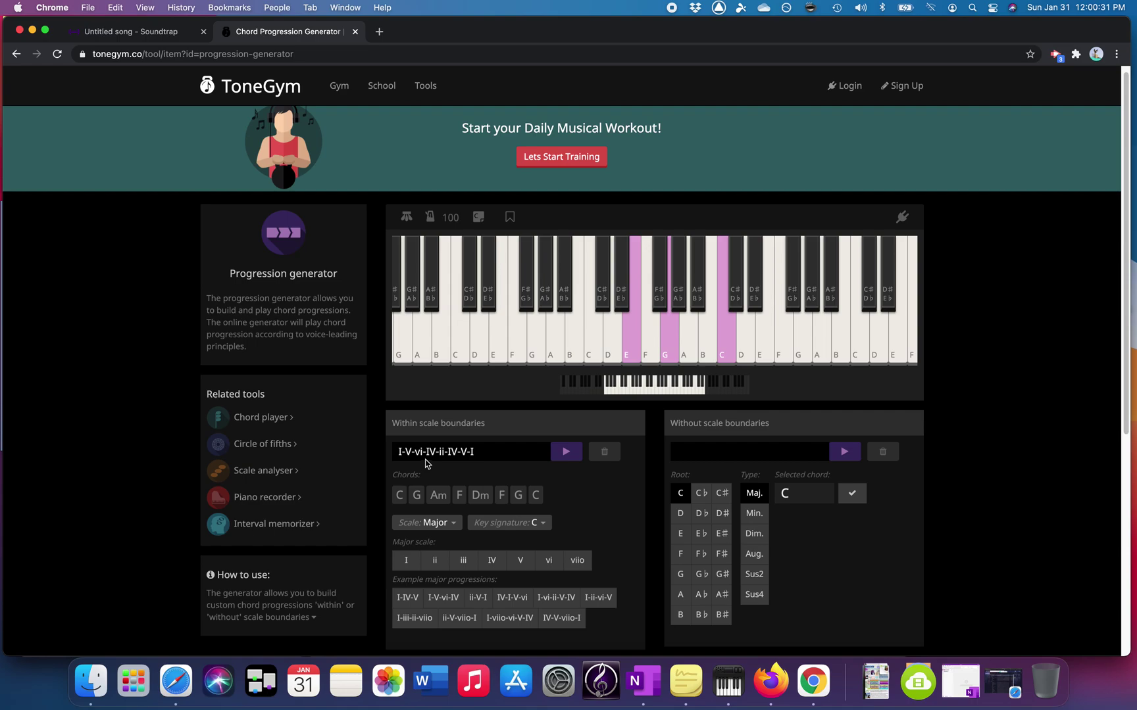
click(156, 38)
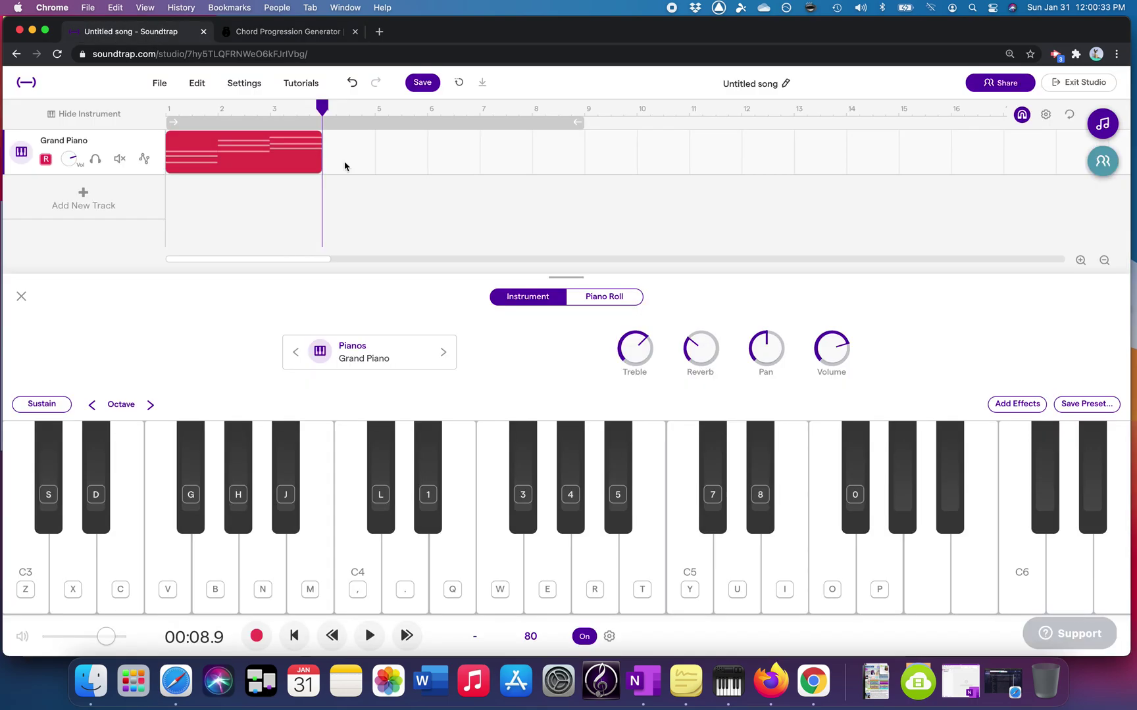
click(500, 559)
key(w)
key(r)
key(y)
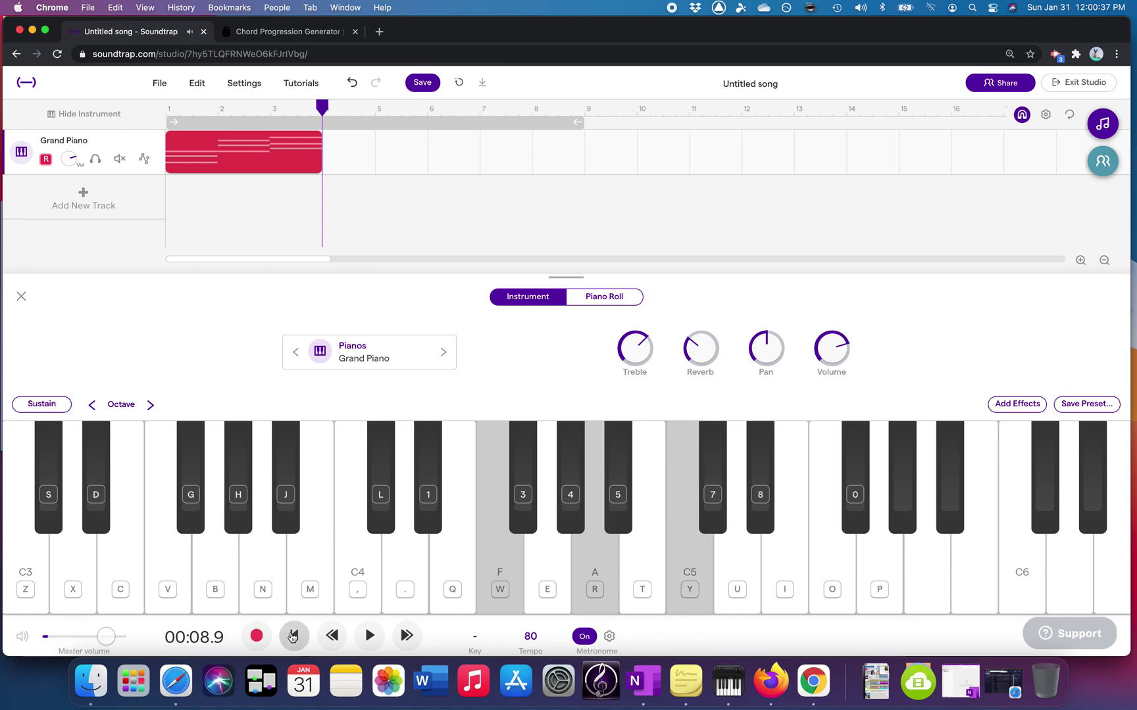
Record the F major chord as the fourth bar of the Grand Piano track.
click(256, 635)
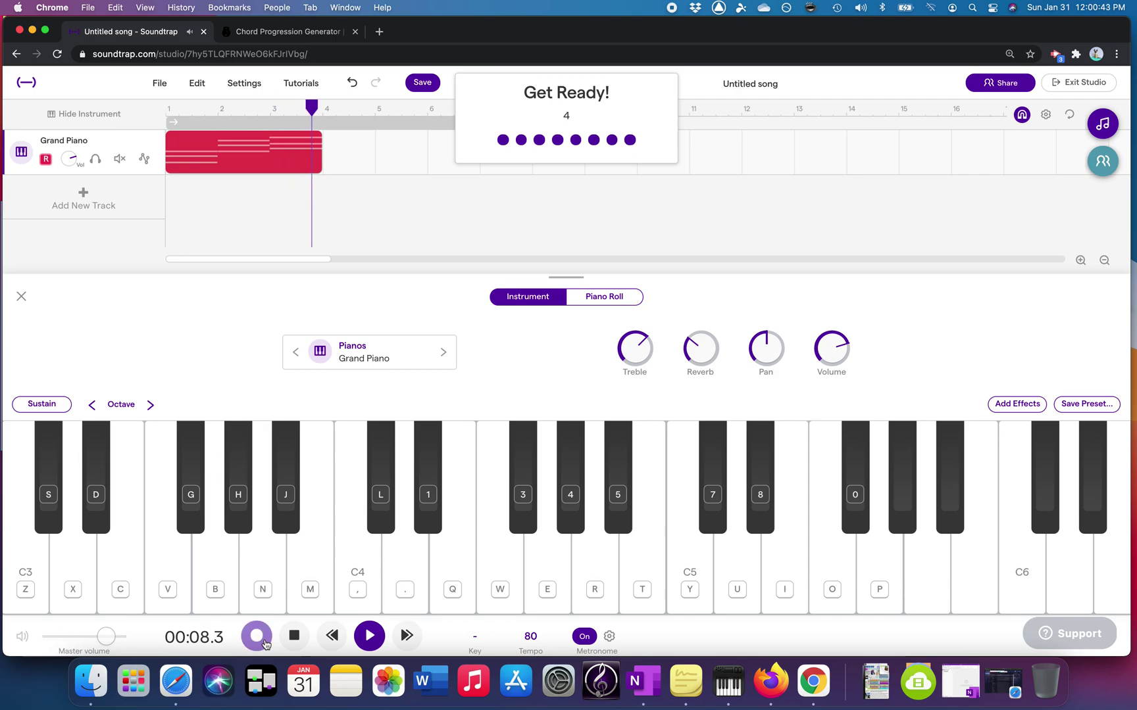
key(w)
key(r)
key(y)
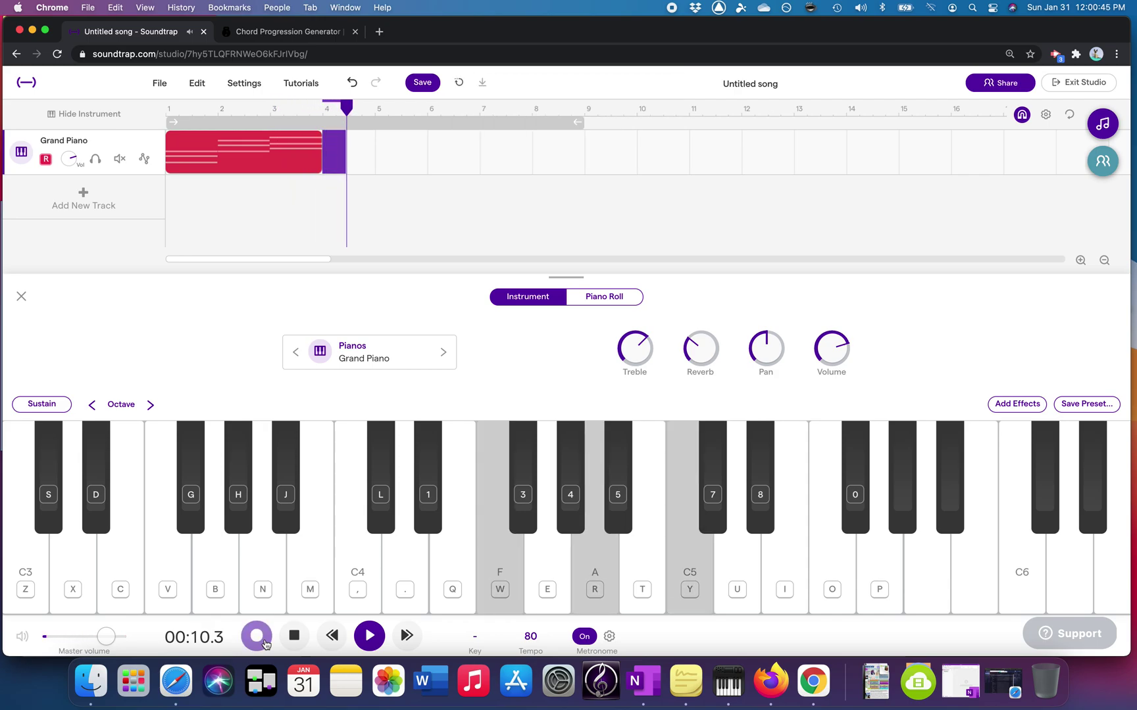
click(264, 641)
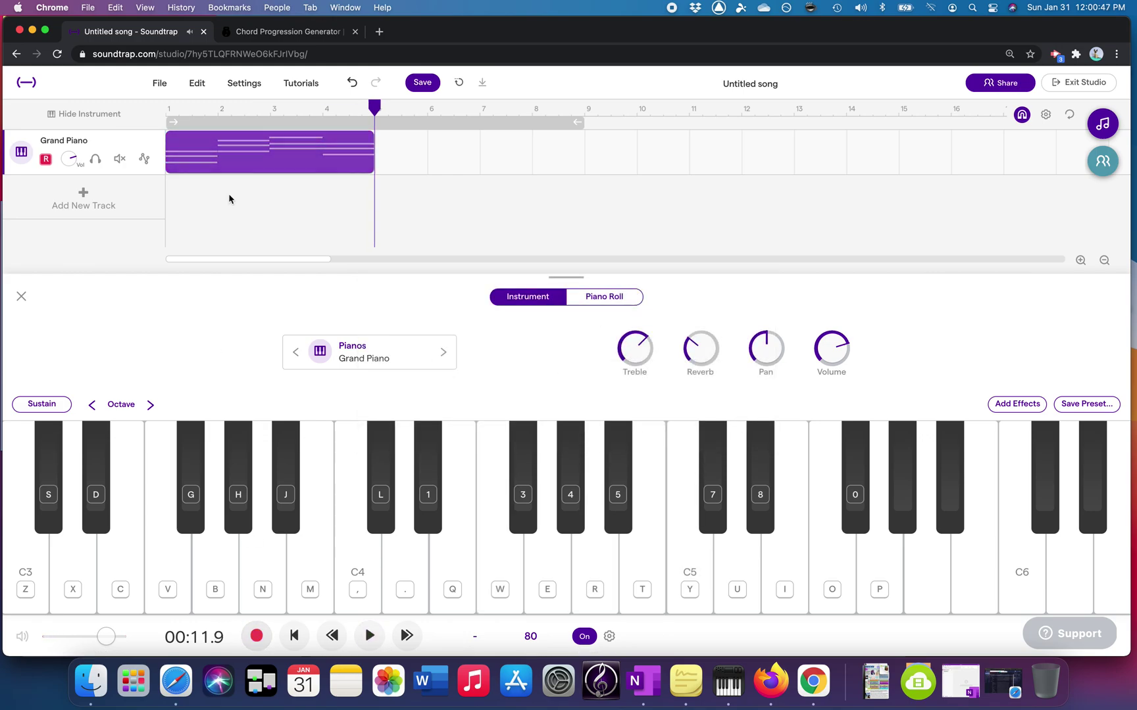
click(287, 32)
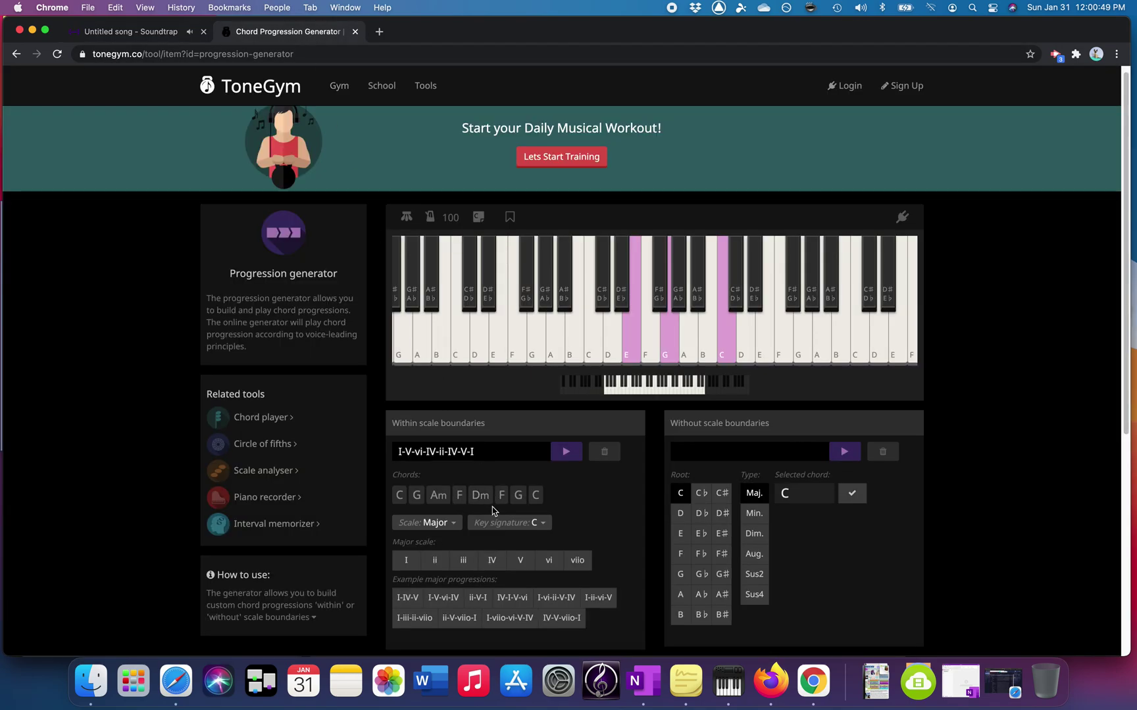
Preview the D minor chord D–F–A using keys period, W and R.
click(155, 34)
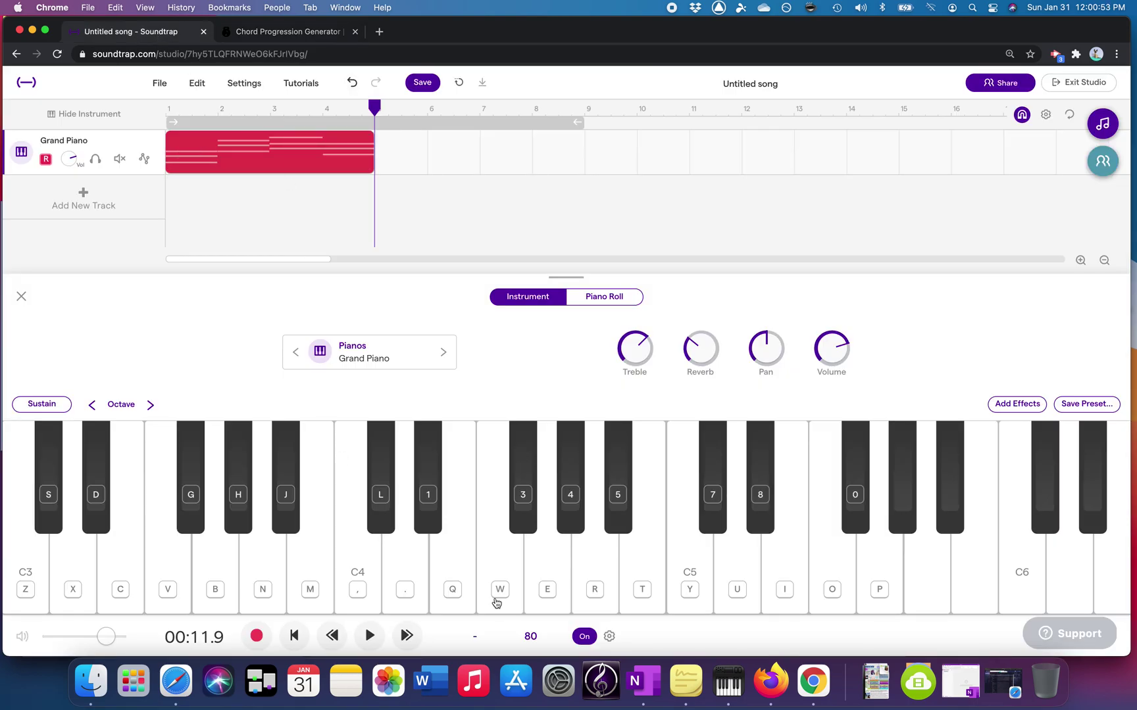
key(period)
key(w)
key(r)
Record the D minor chord as the fifth clip after the F chord.
click(249, 643)
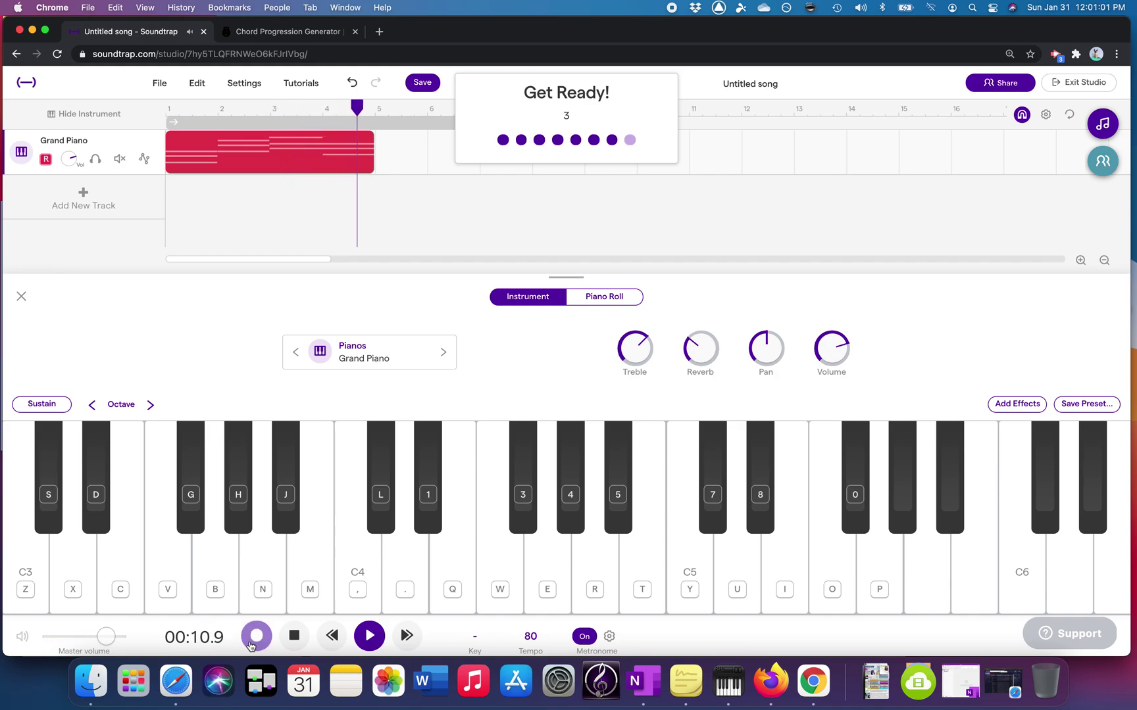
key(period)
key(w)
key(r)
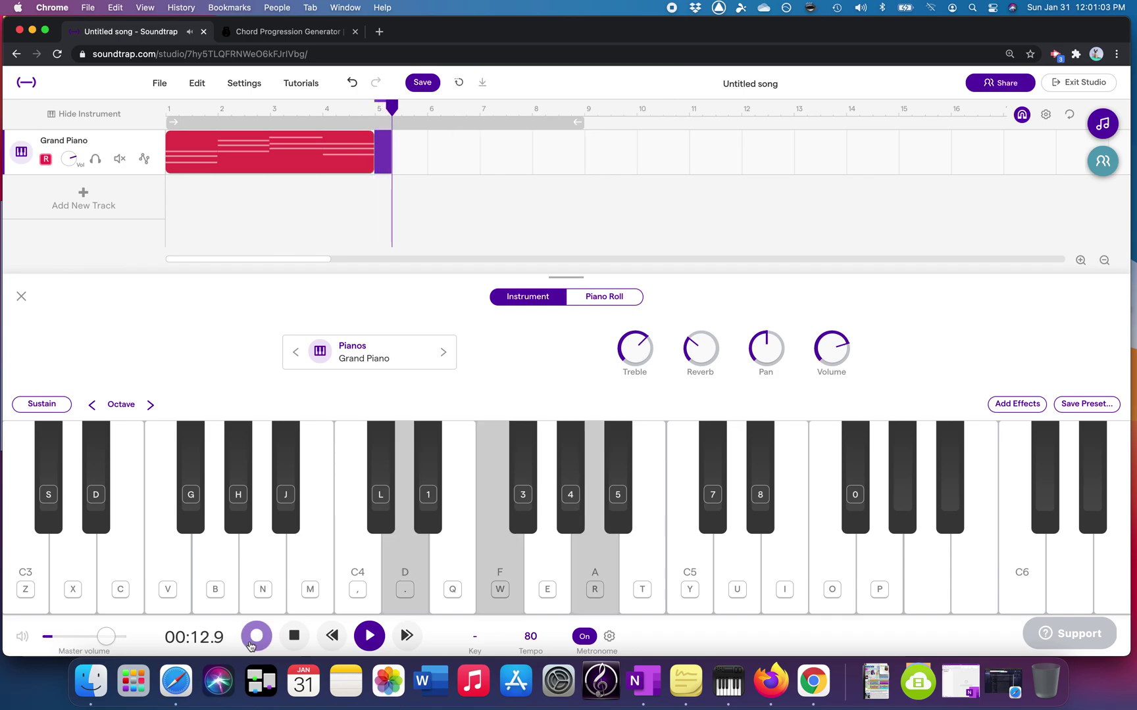
click(255, 637)
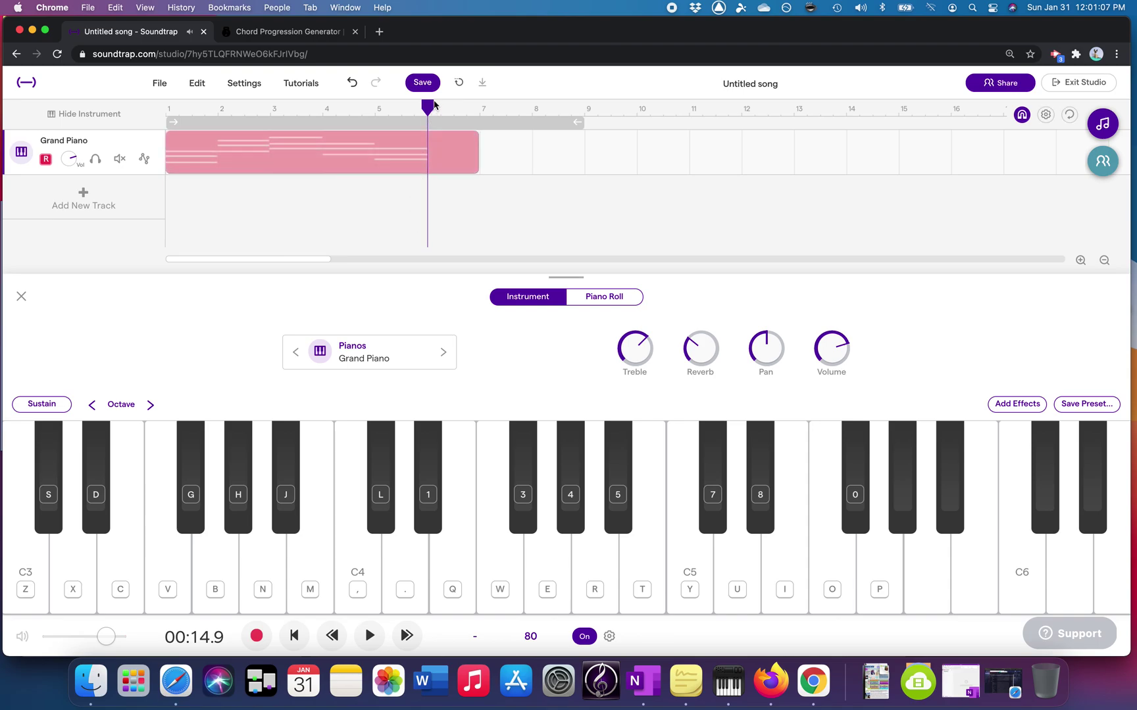
mouse_move(334, 151)
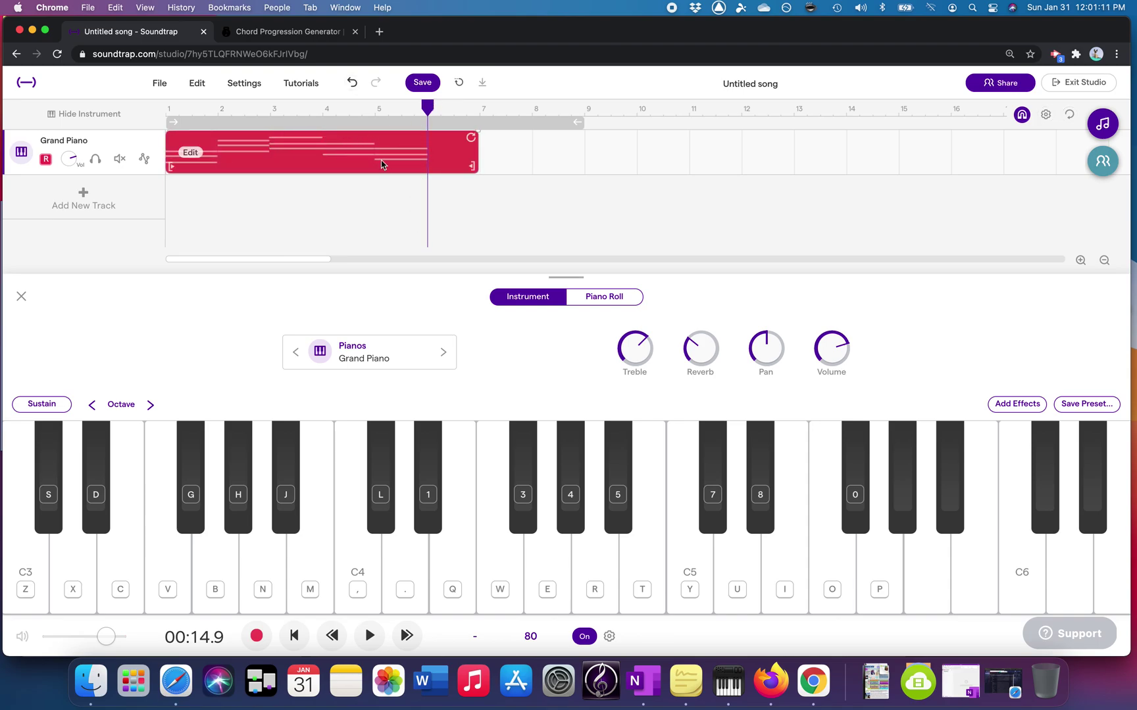
click(280, 33)
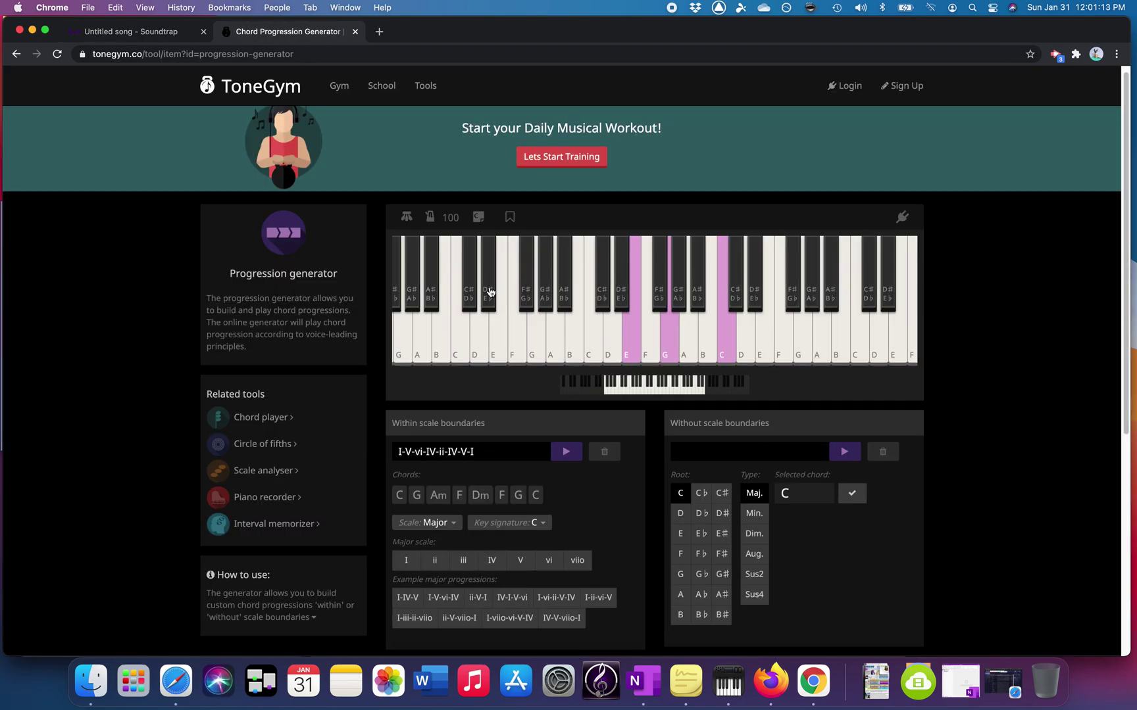
Record the F major chord (F–A–C) onto the Grand Piano track.
click(173, 36)
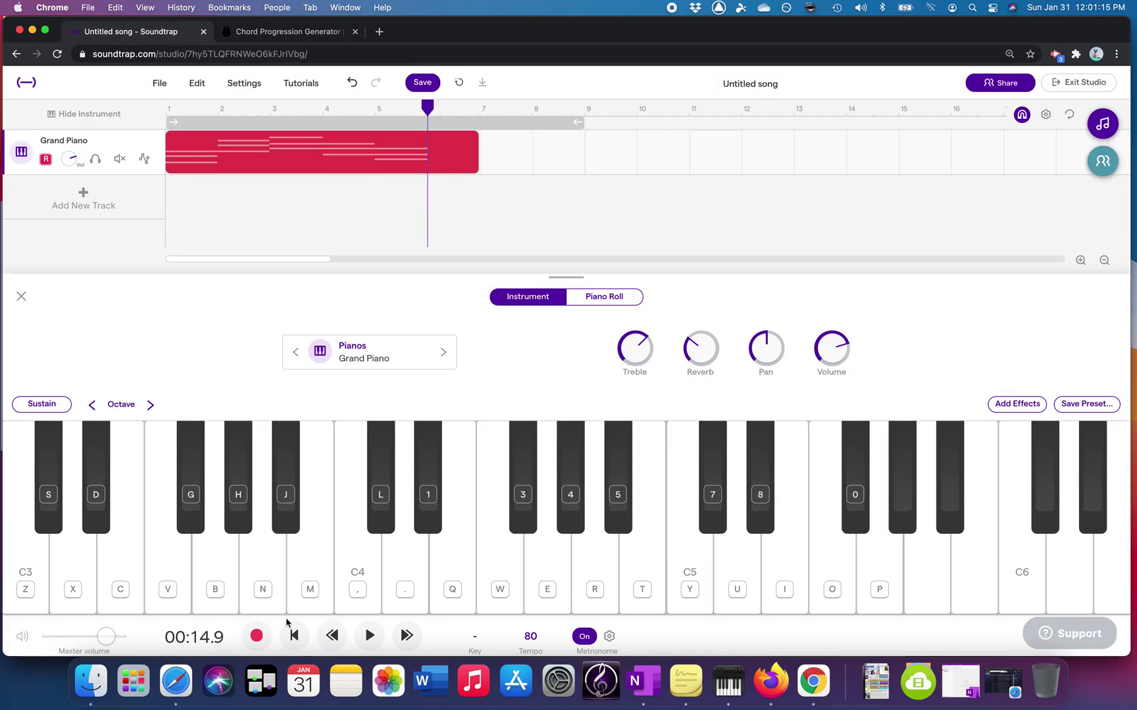
click(245, 635)
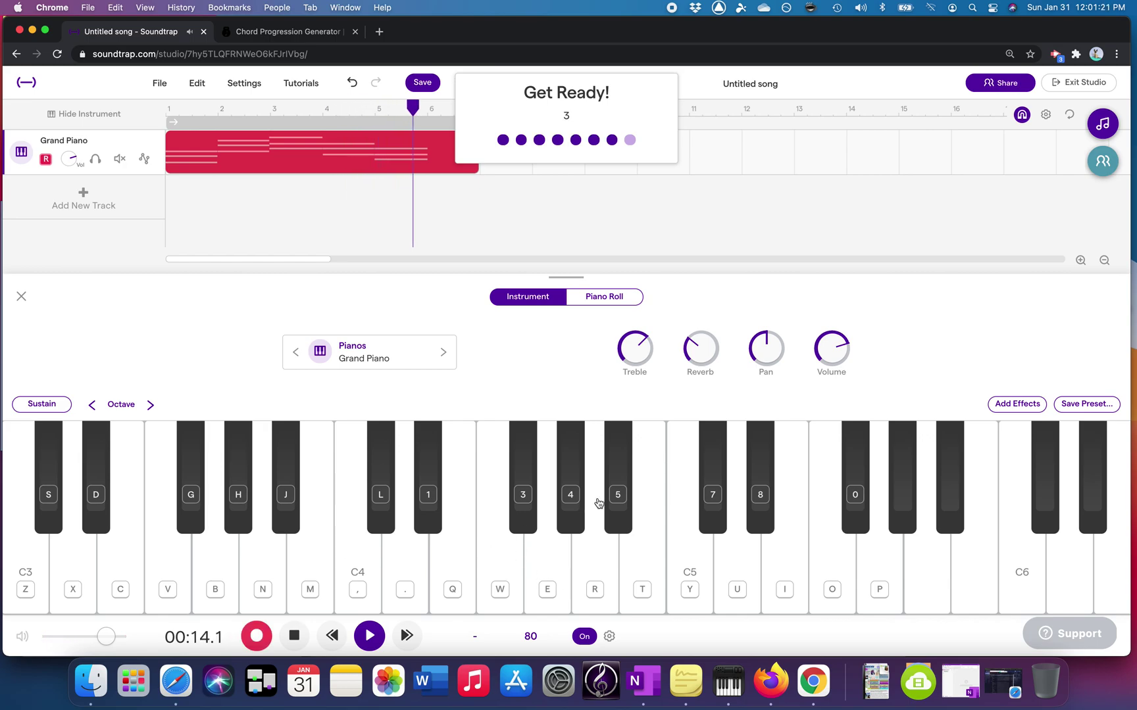
key(w)
key(r)
key(y)
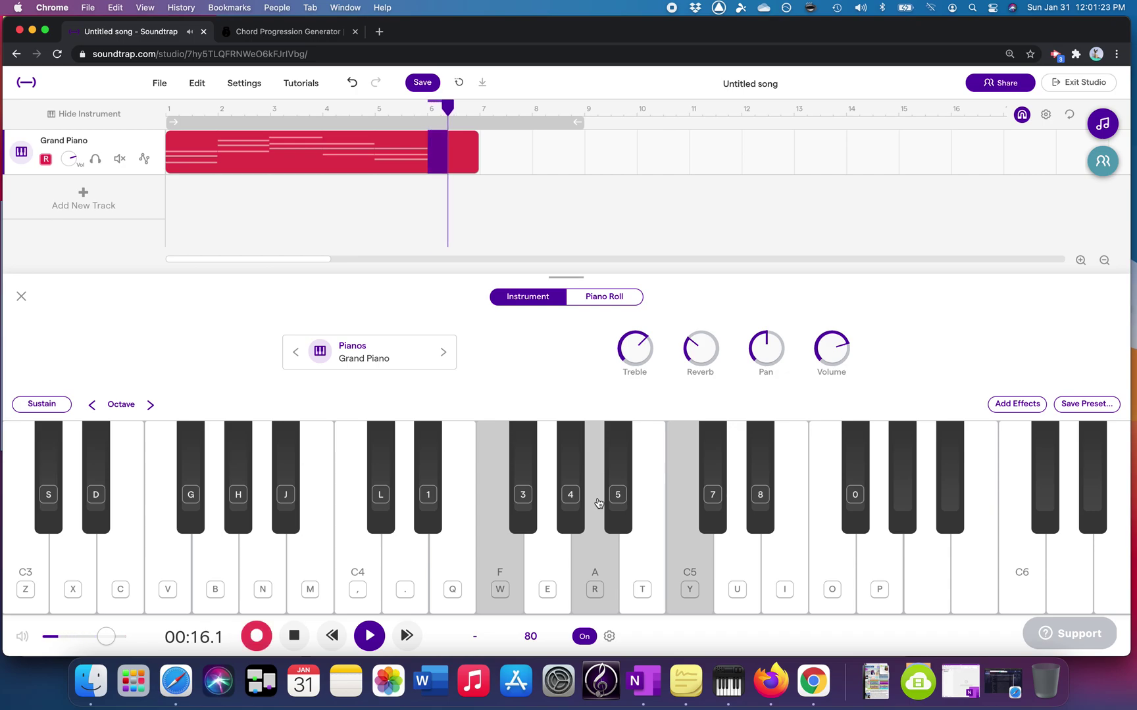
key(space)
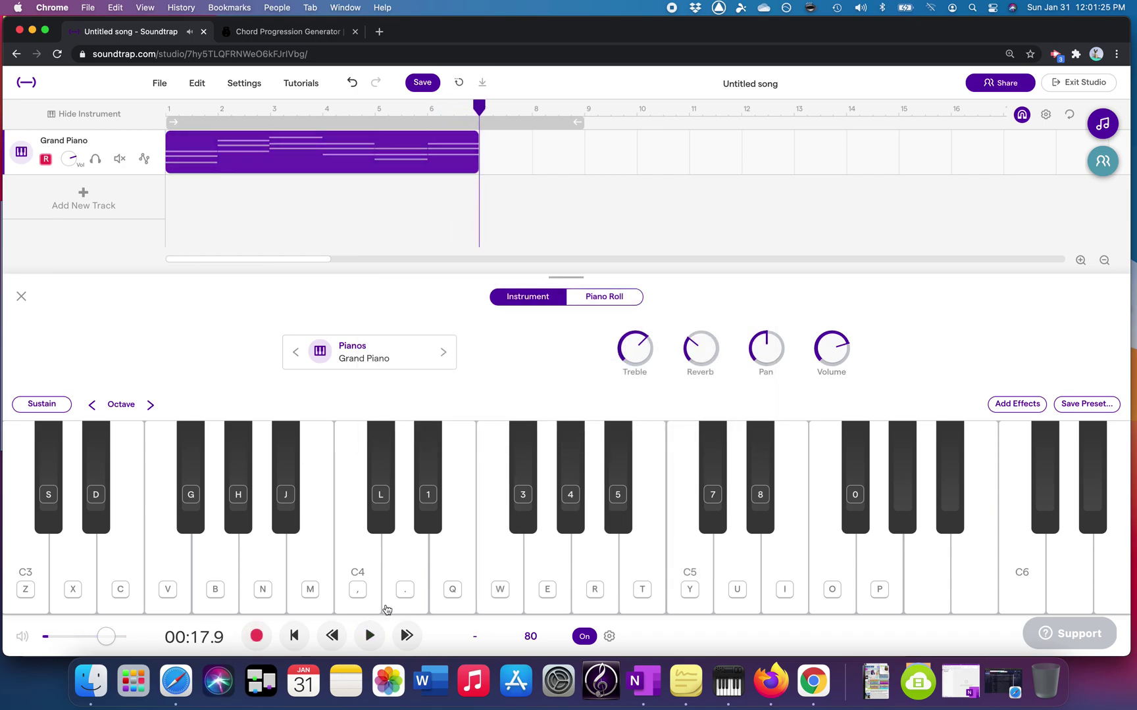
Record the G major chord (G–B–D) right after it.
key(e)
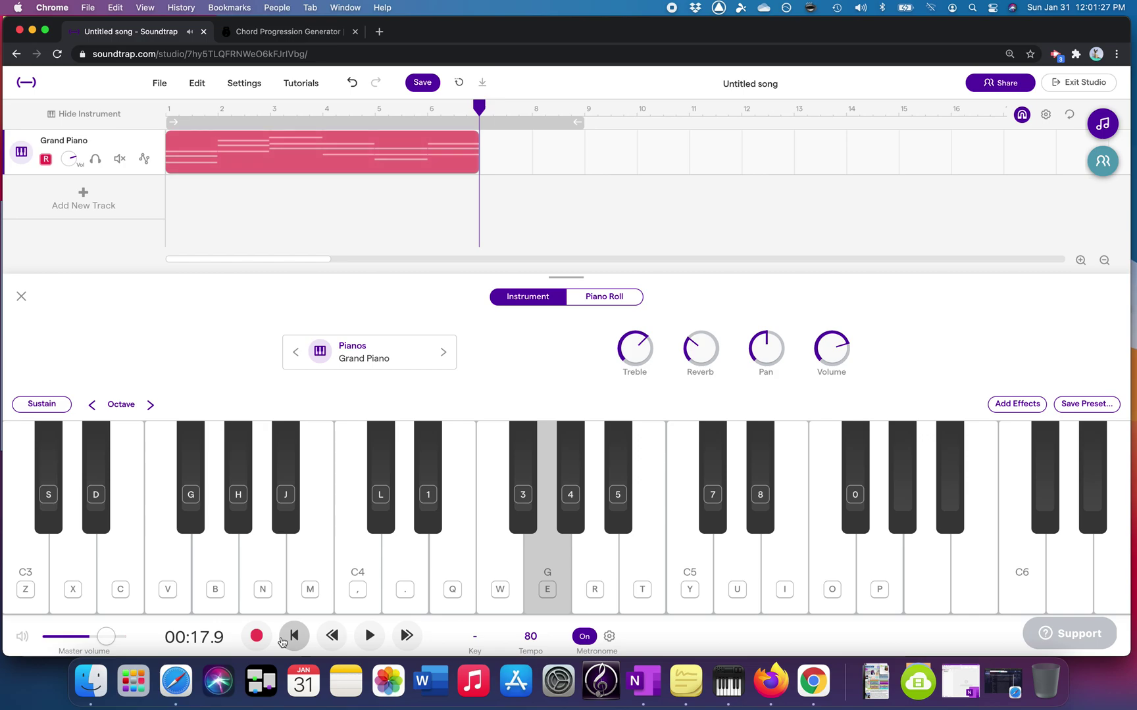
key(t)
key(u)
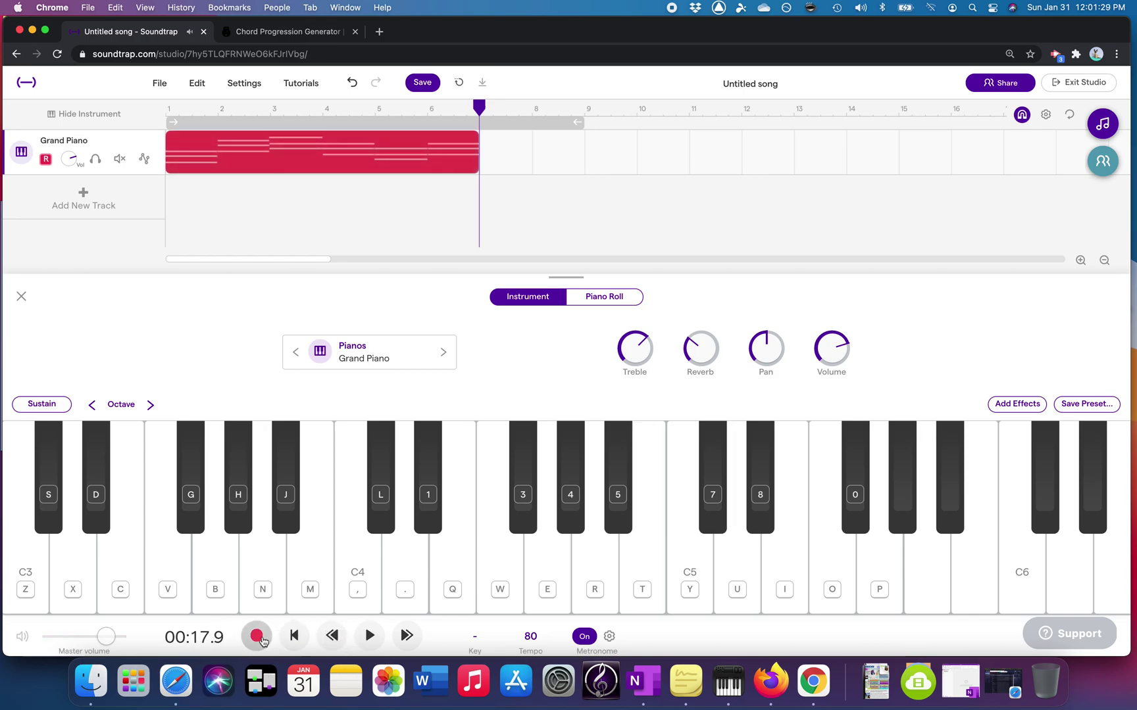
click(258, 636)
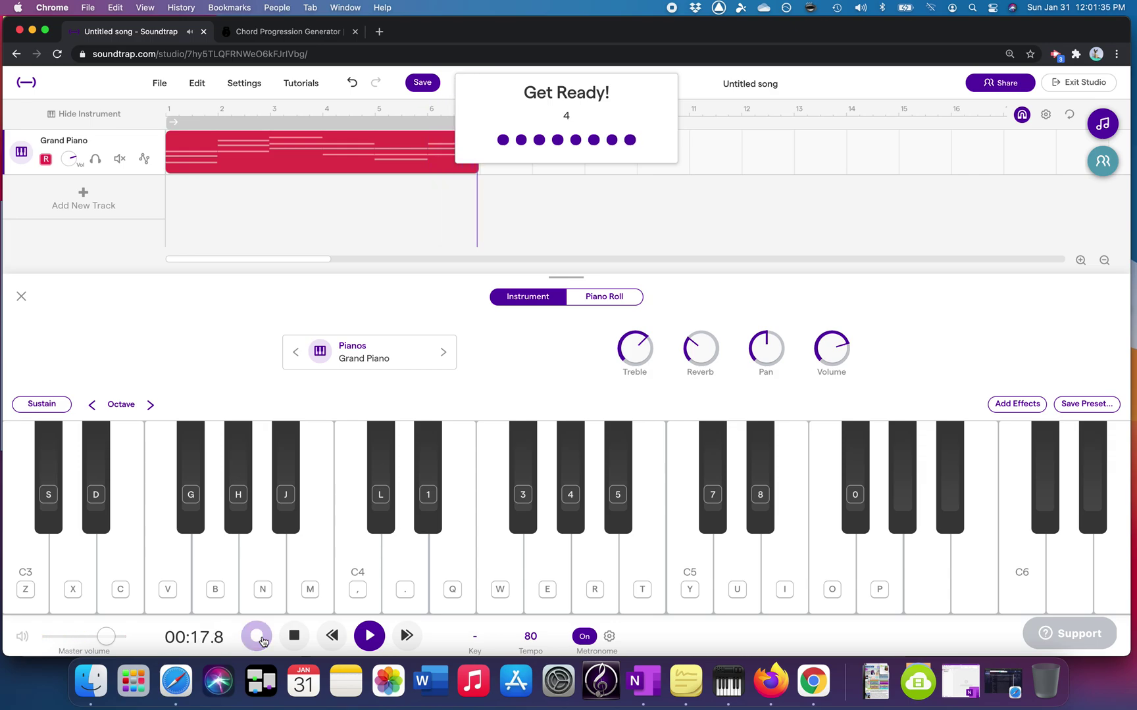
key(e)
key(t)
key(u)
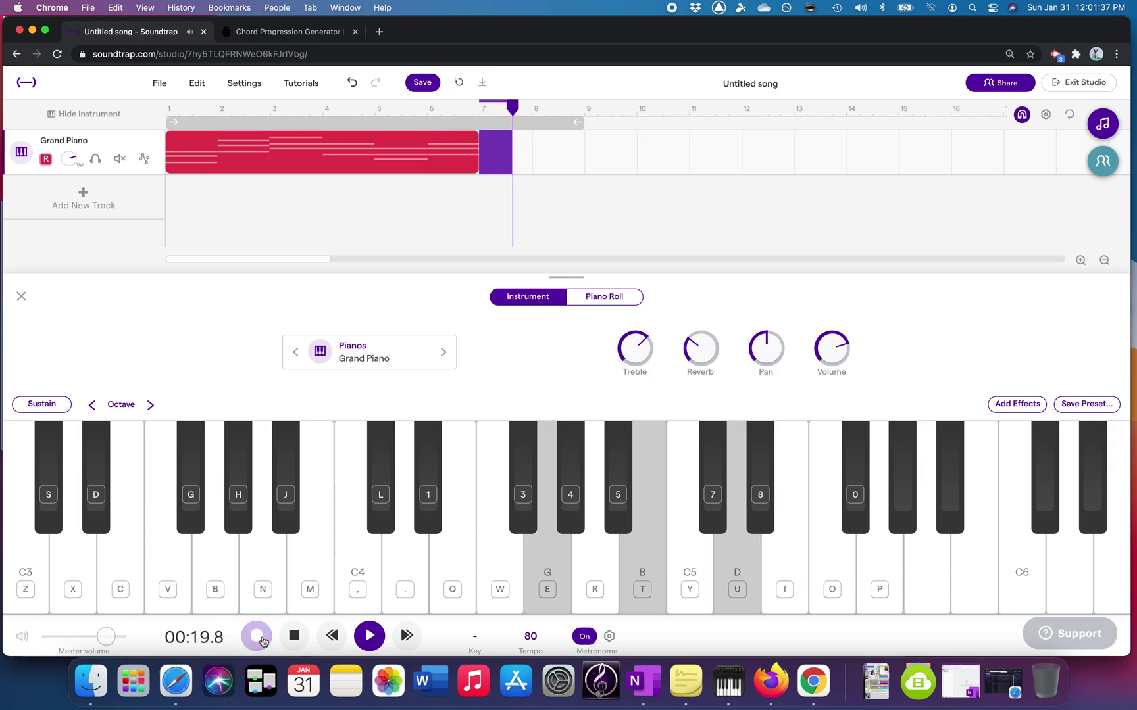
click(258, 637)
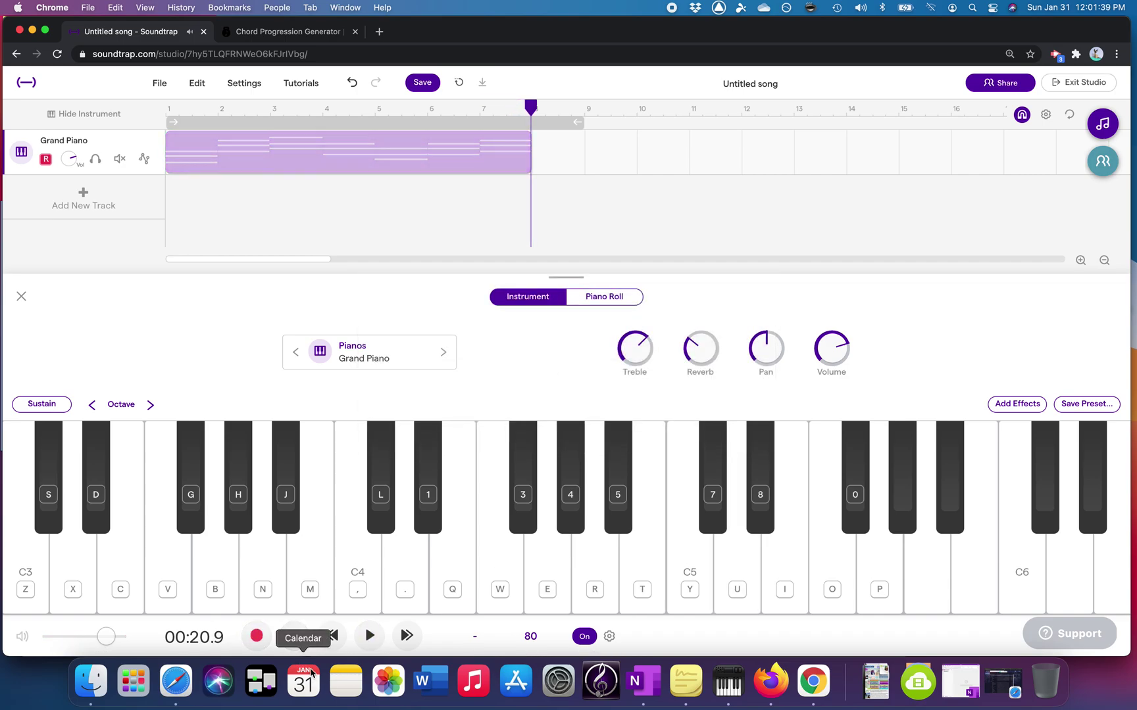
Record the closing C major chord (C4–E4–G4) in bar 8 on the Grand Piano track.
click(360, 558)
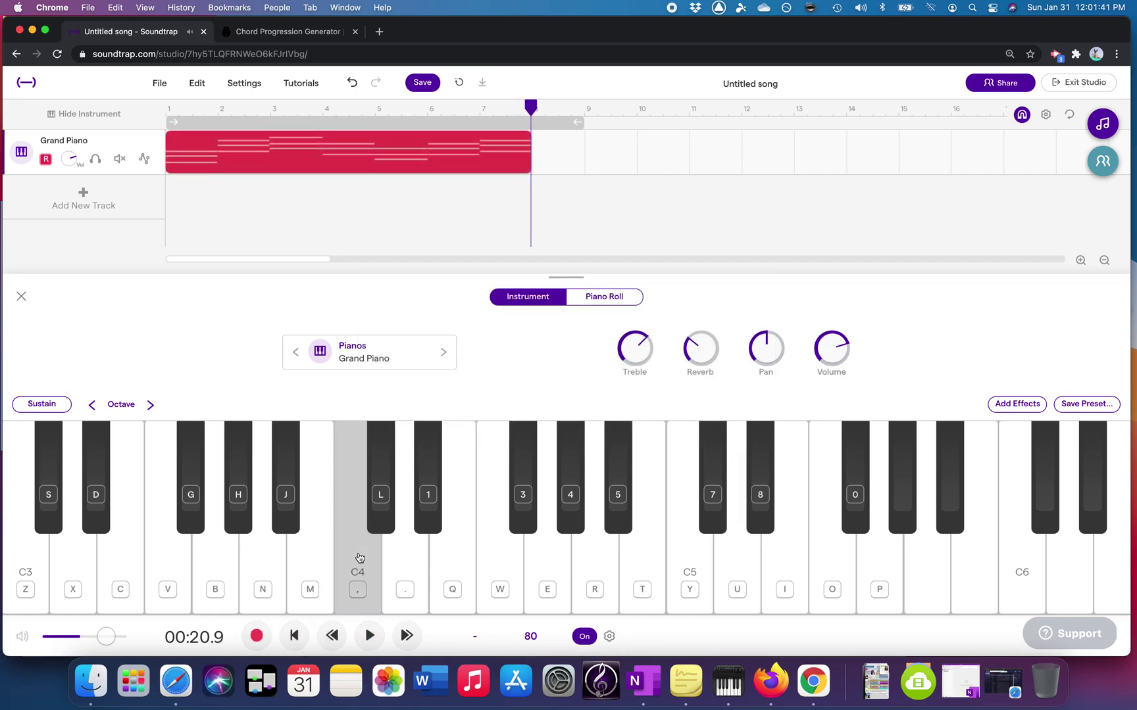
click(255, 637)
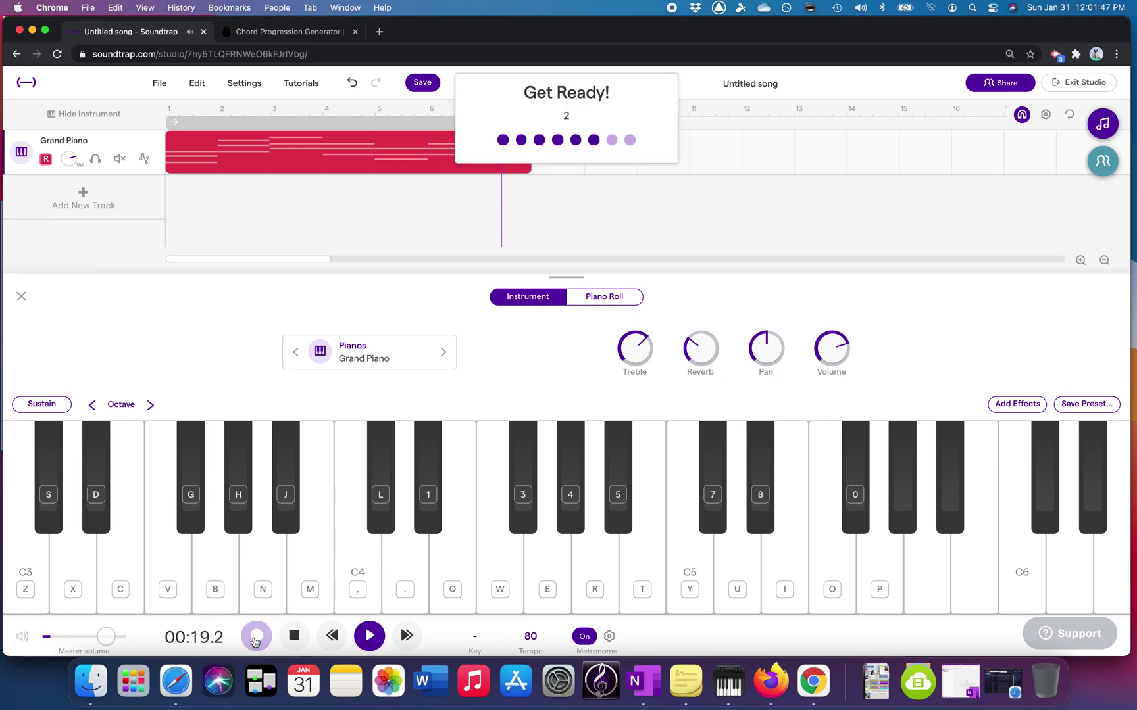
key(comma)
key(q)
key(e)
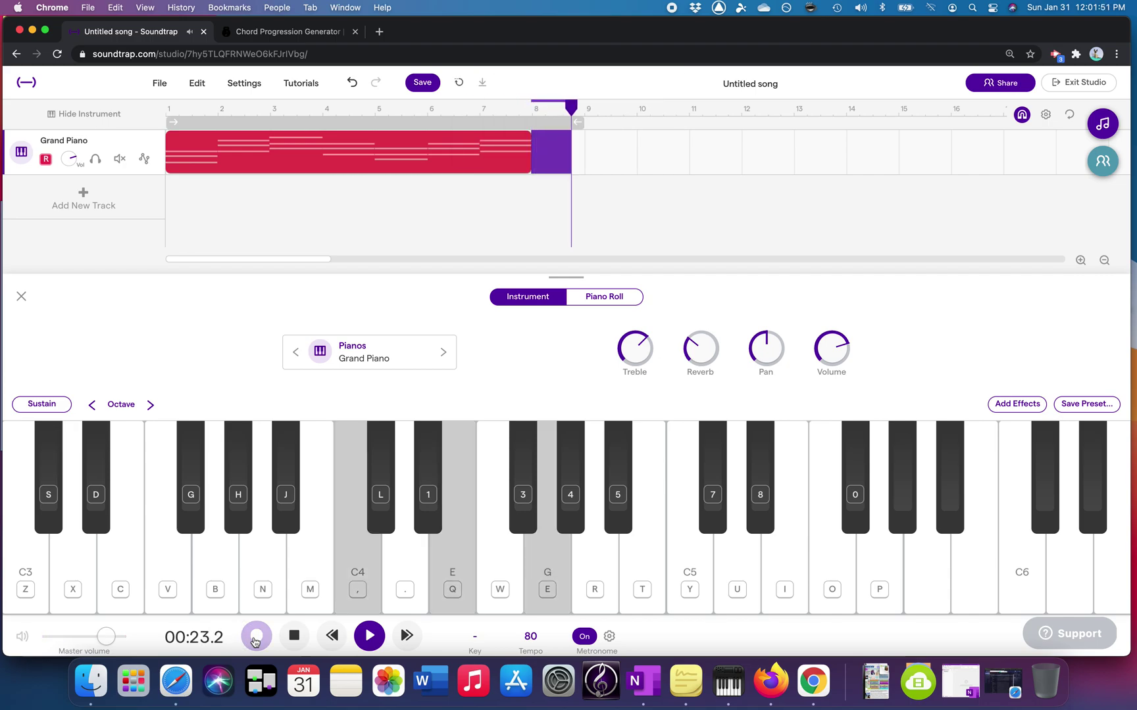
click(256, 638)
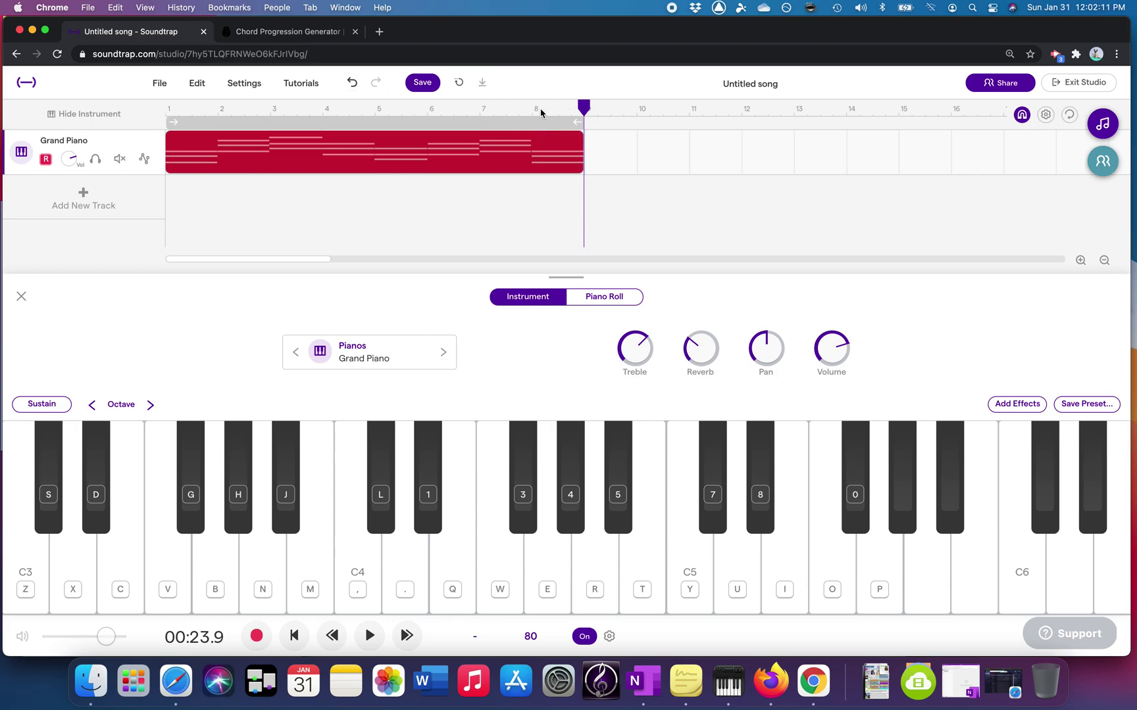
Paste a copy of the eight-bar piano clip starting at bar 9.
right_click(517, 155)
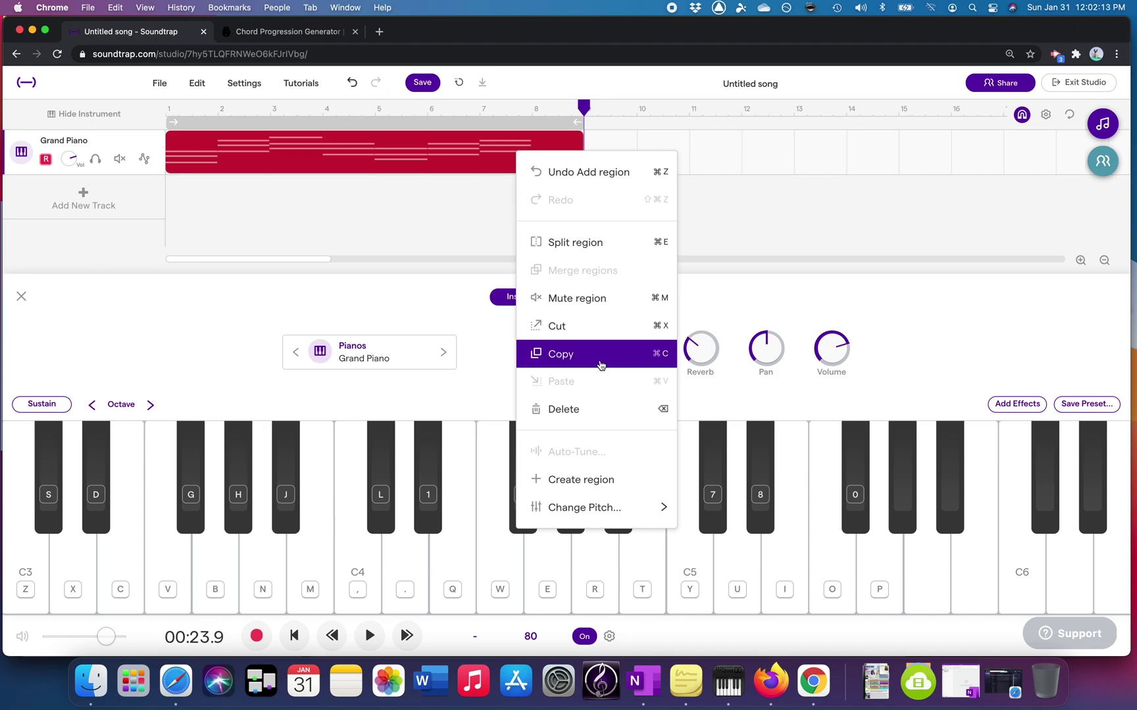
click(560, 354)
key(super+v)
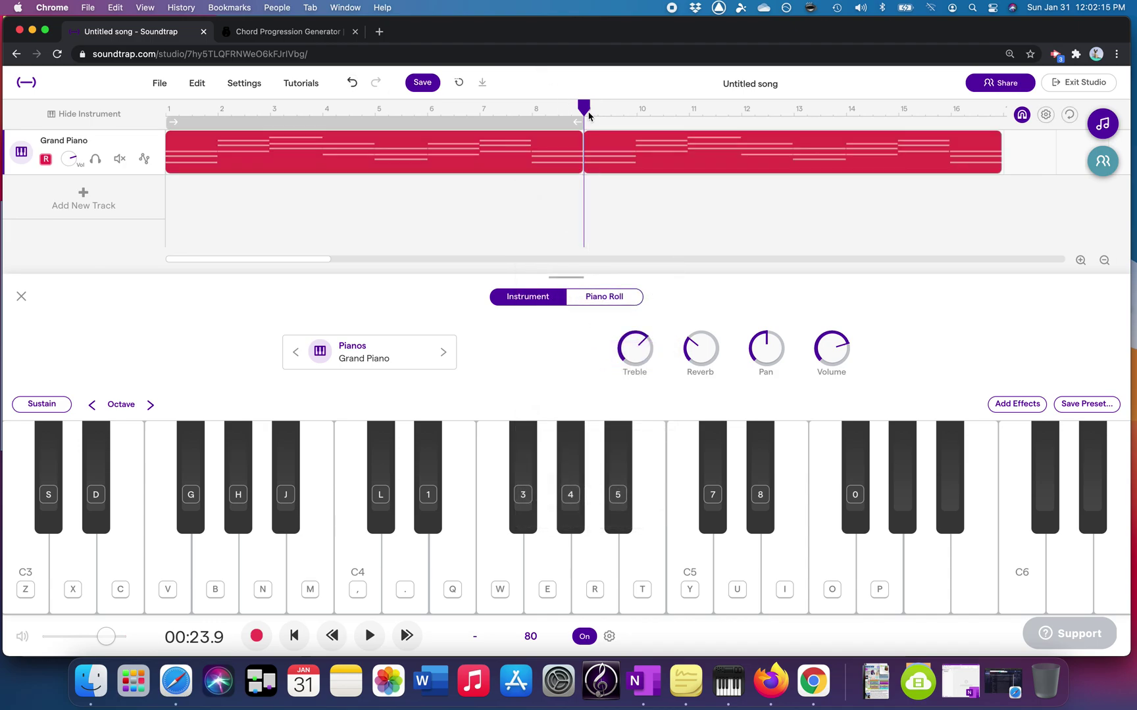
Paste another copy of the clip at bar 17 and save the song.
right_click(976, 161)
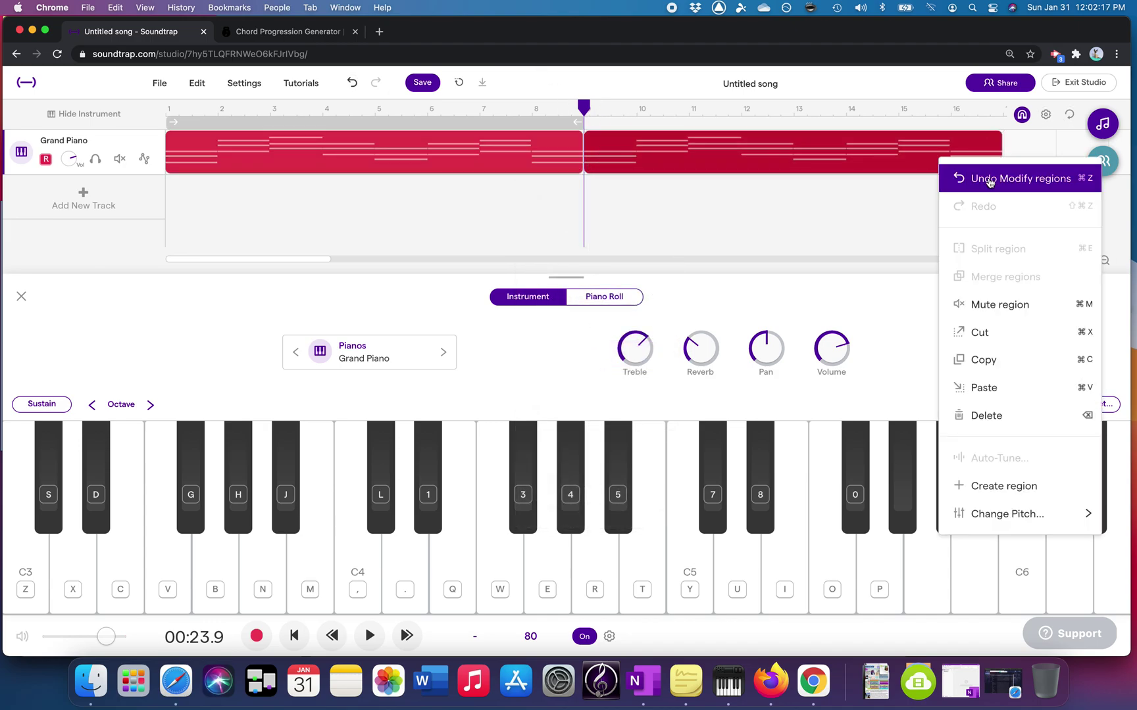
click(1007, 361)
drag(585, 105, 999, 130)
key(super+v)
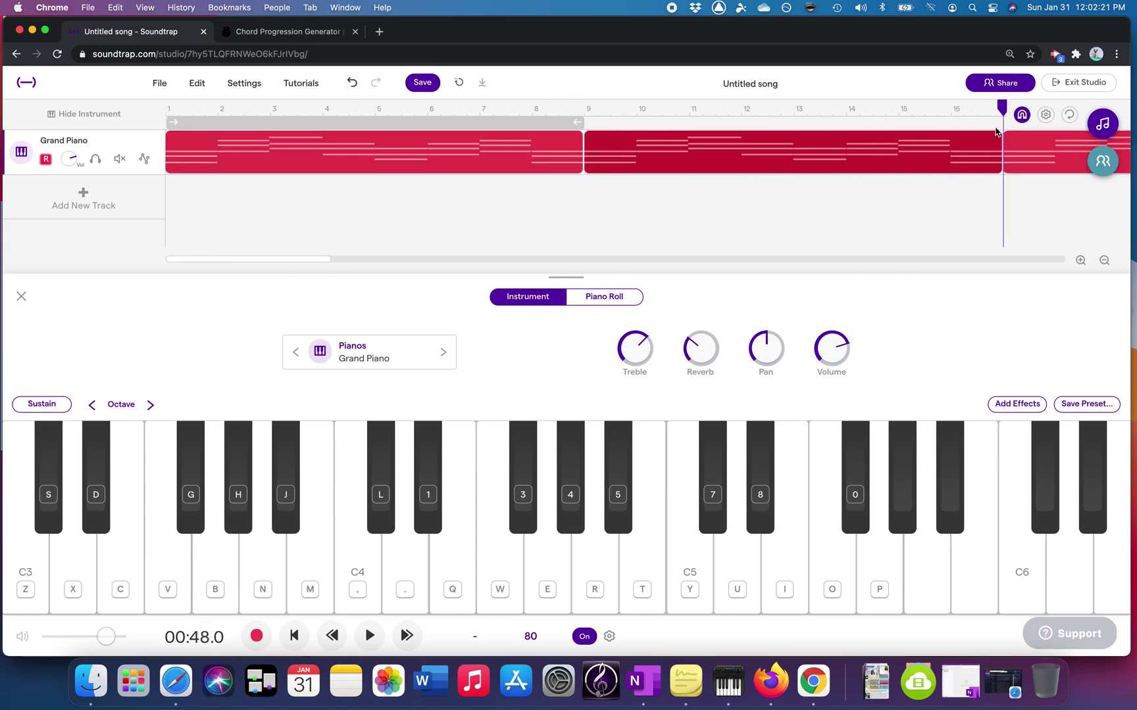
click(1103, 262)
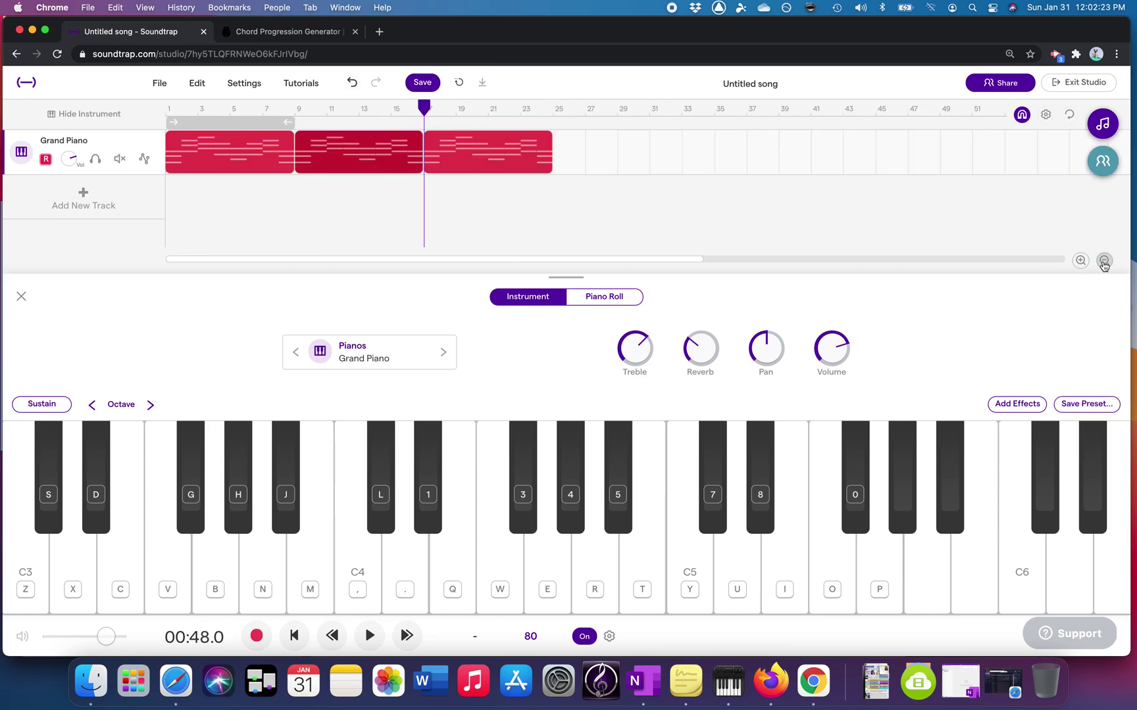
click(421, 83)
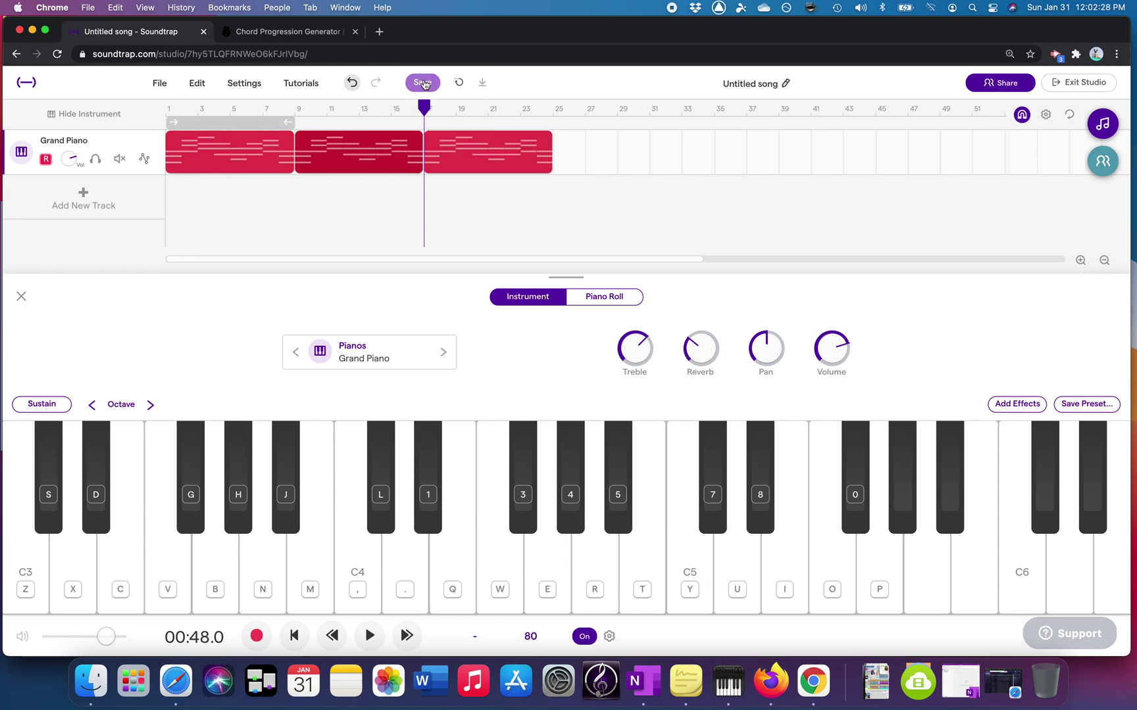
Save the song, hide the instrument keyboard, and move the playhead back to bar 6.
click(423, 82)
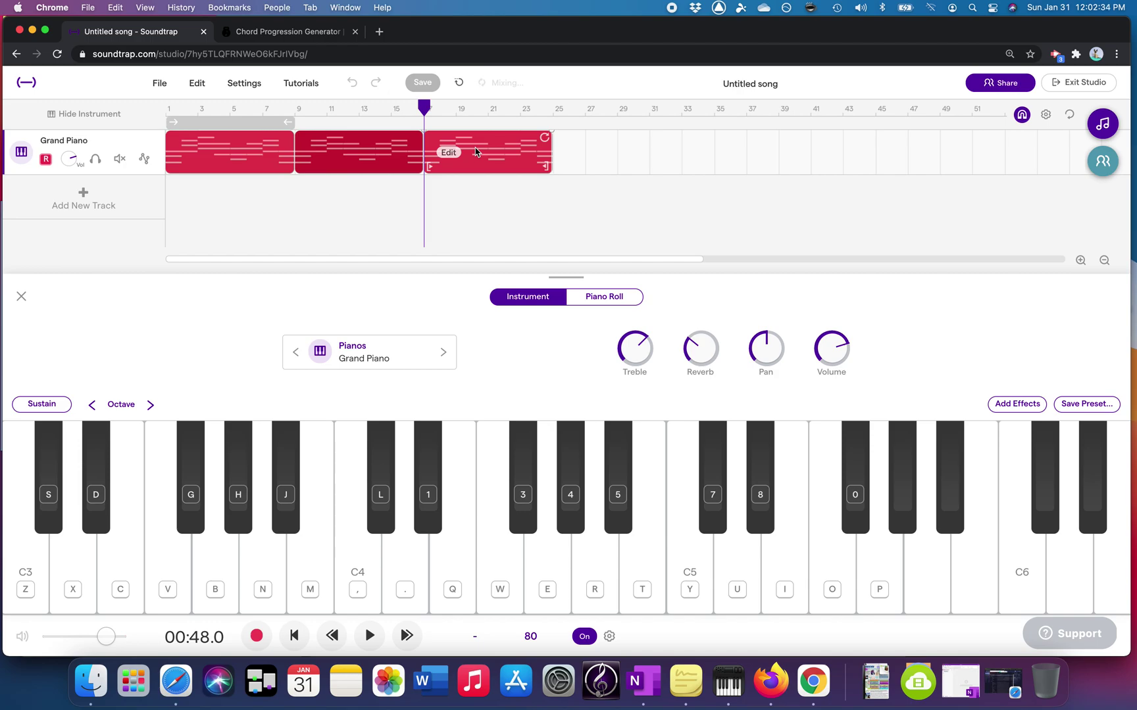
click(21, 297)
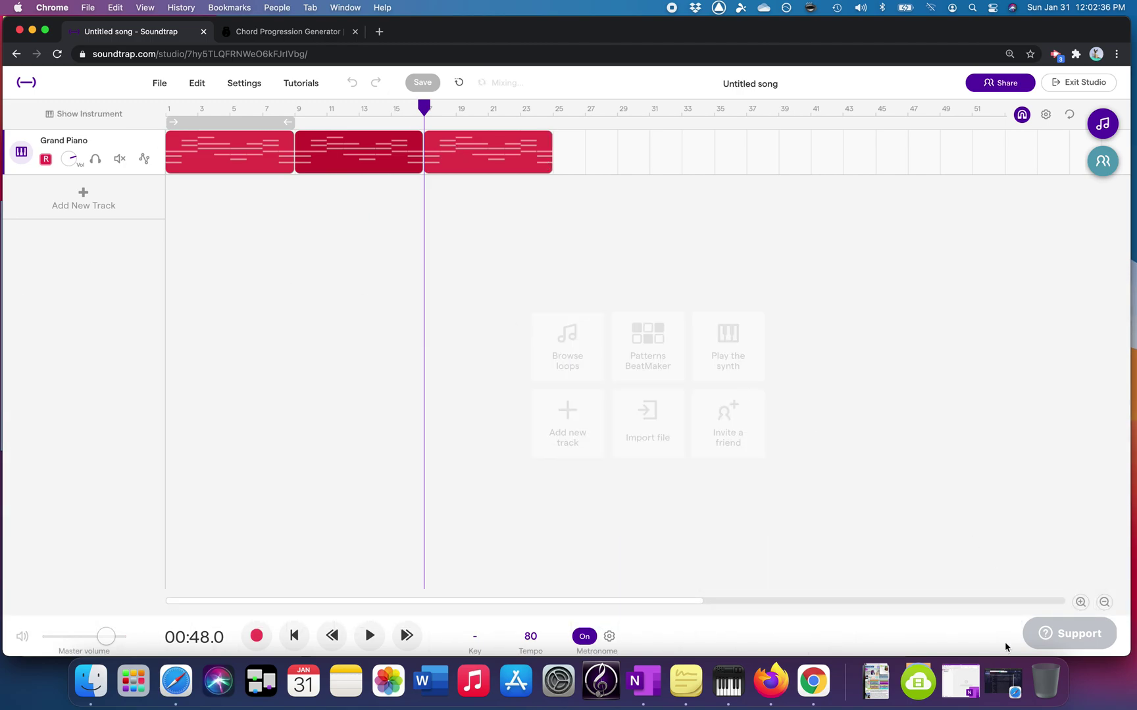
click(1080, 602)
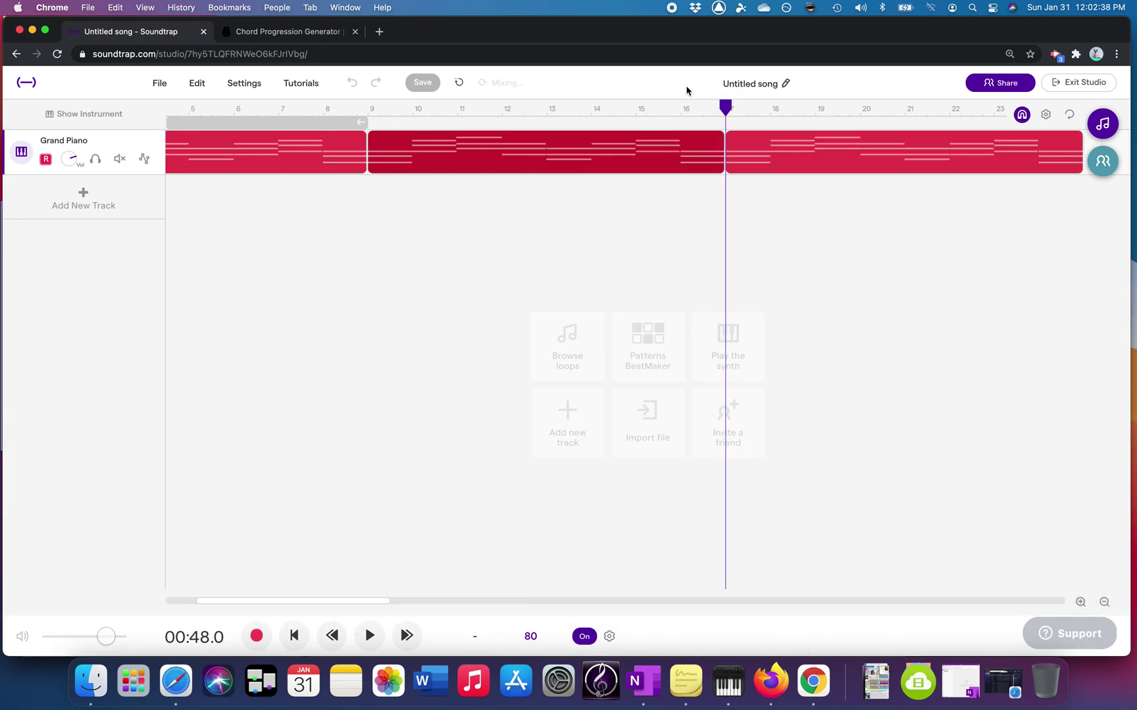
drag(727, 112, 258, 111)
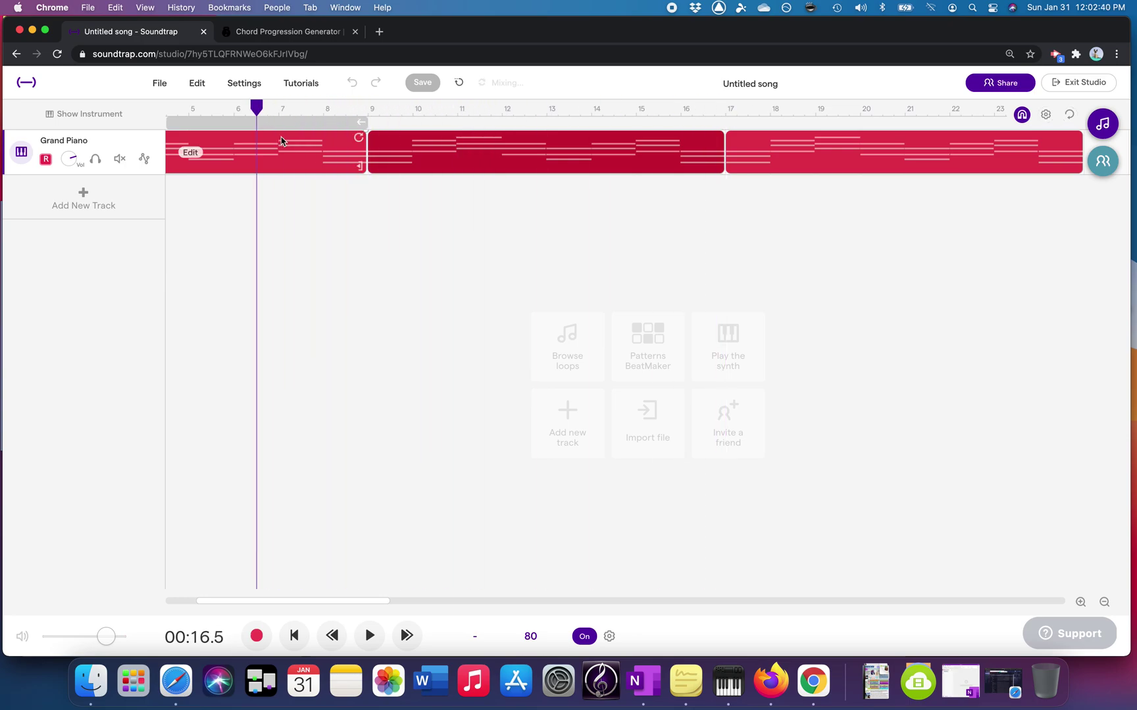
scroll(328, 182, left, 5)
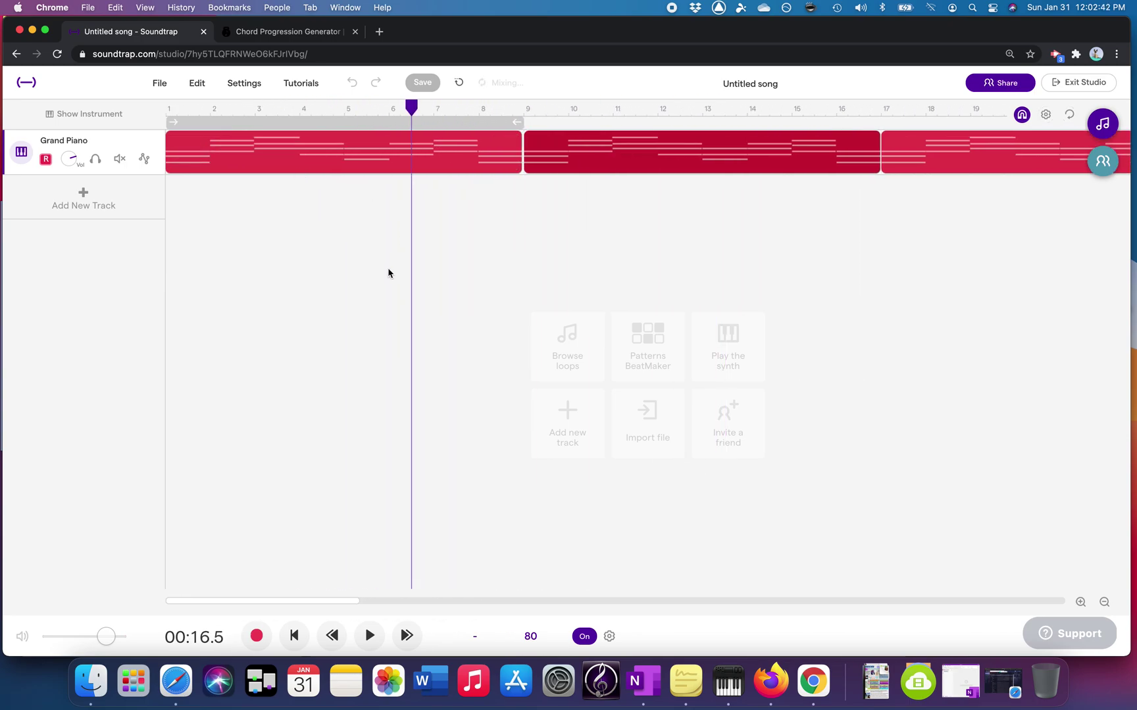